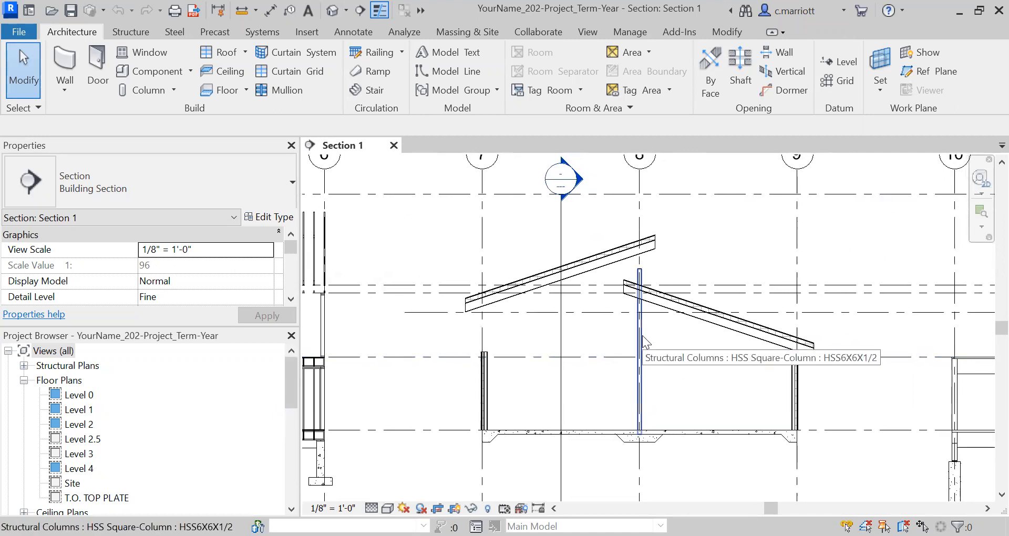
Step: Draw a vertical detail line about 2' 1" long from the grid 8 column's upper-left corner up past the underside of the upper roof
{"action": "scroll", "coordinate": [656, 276], "scroll_direction": "up", "scroll_amount": 5}
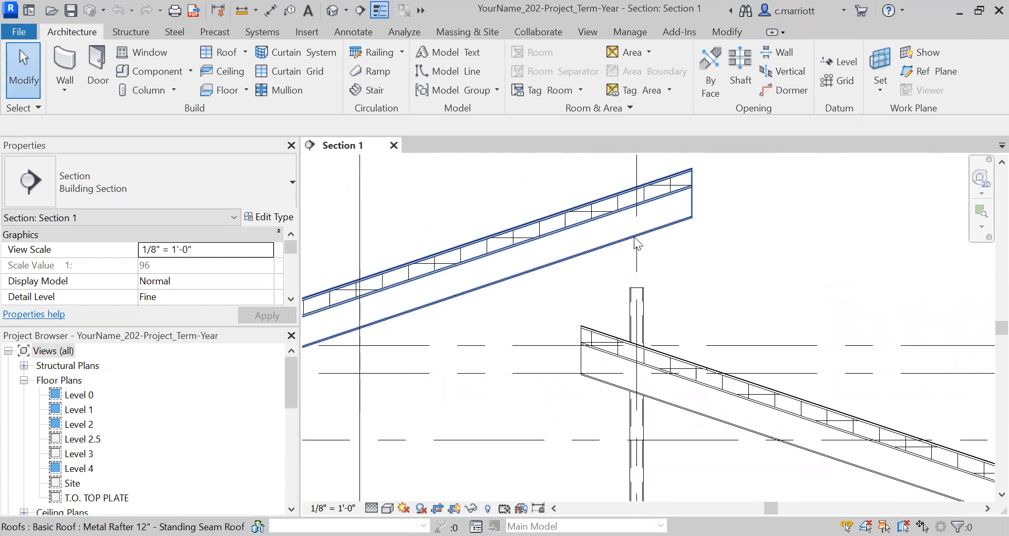
{"action": "scroll", "coordinate": [633, 237], "scroll_direction": "up", "scroll_amount": 1}
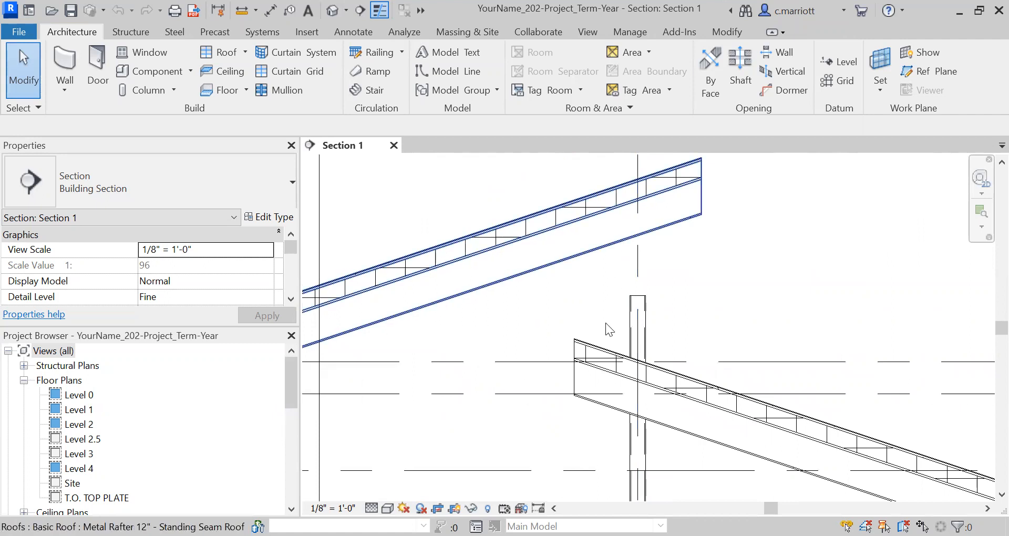
{"action": "scroll", "coordinate": [625, 307], "scroll_direction": "up", "scroll_amount": 1}
{"action": "scroll", "coordinate": [632, 291], "scroll_direction": "up", "scroll_amount": 1}
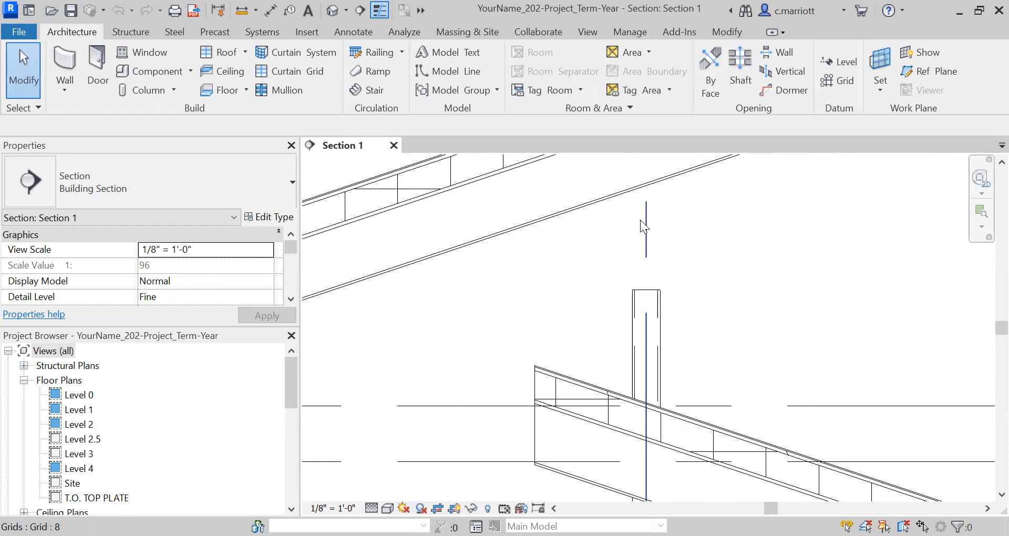
{"action": "left_click", "coordinate": [638, 339]}
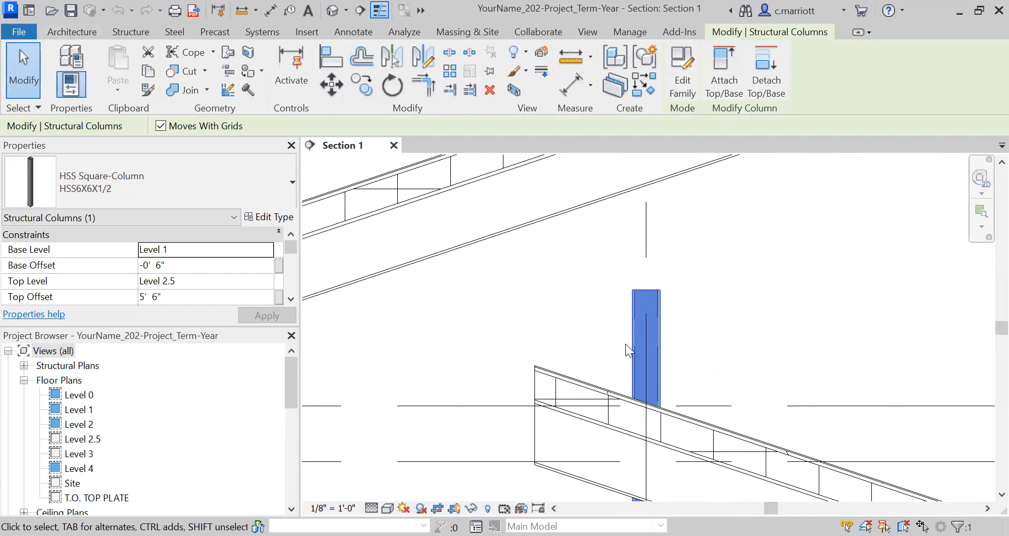
{"action": "left_click", "coordinate": [560, 273]}
{"action": "left_click", "coordinate": [343, 33]}
{"action": "left_click", "coordinate": [351, 49]}
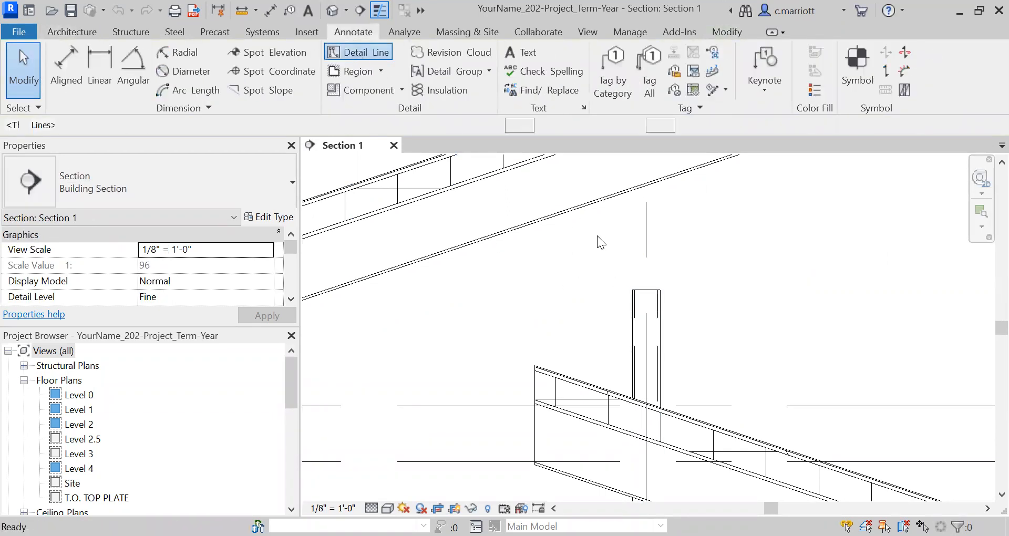
{"action": "left_click", "coordinate": [632, 290]}
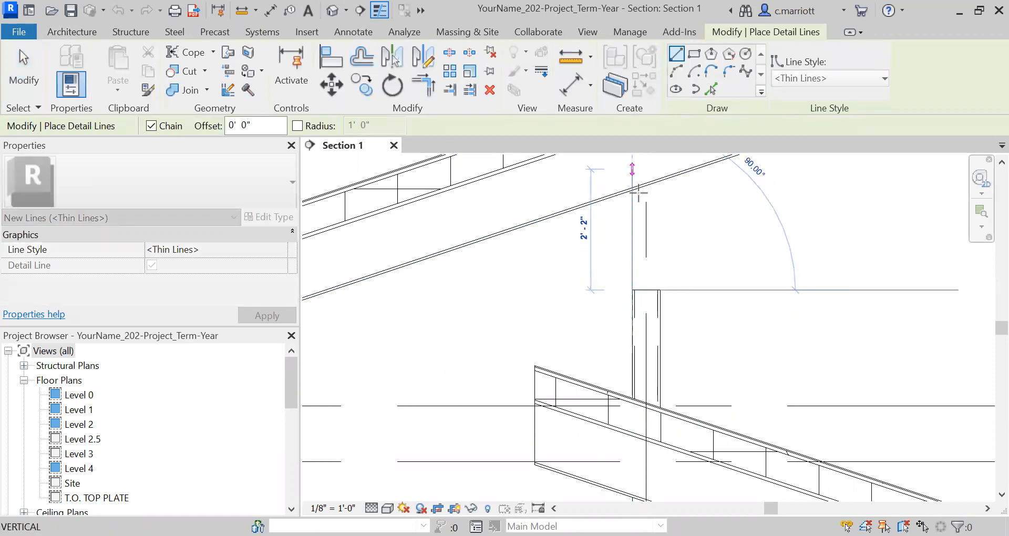
{"action": "left_click", "coordinate": [634, 176]}
{"action": "key", "text": "Escape"}
{"action": "key", "text": "Escape"}
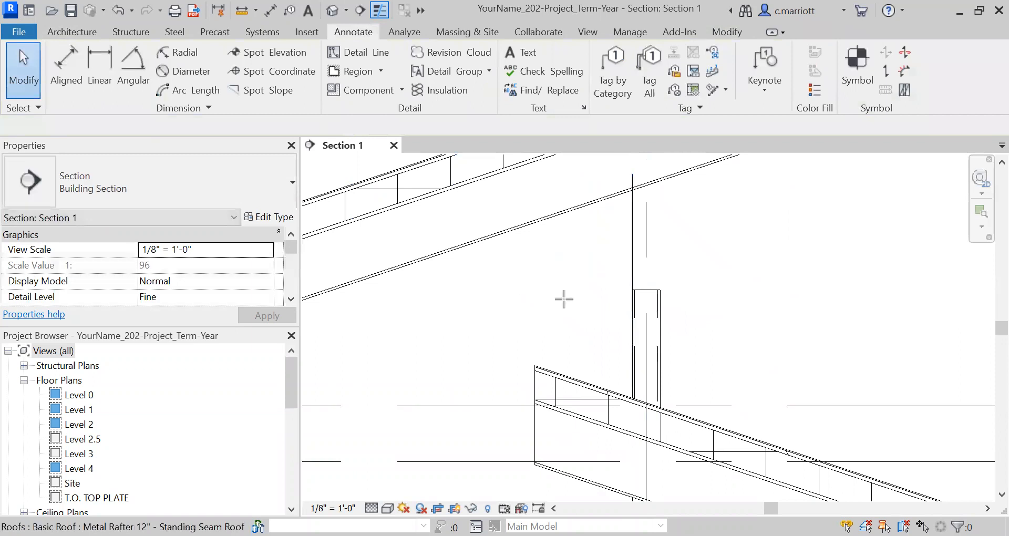
Step: Measure the vertical gap from the column's upper-left corner to the upper roof's underside, and delete the helper detail line
{"action": "left_click", "coordinate": [632, 289]}
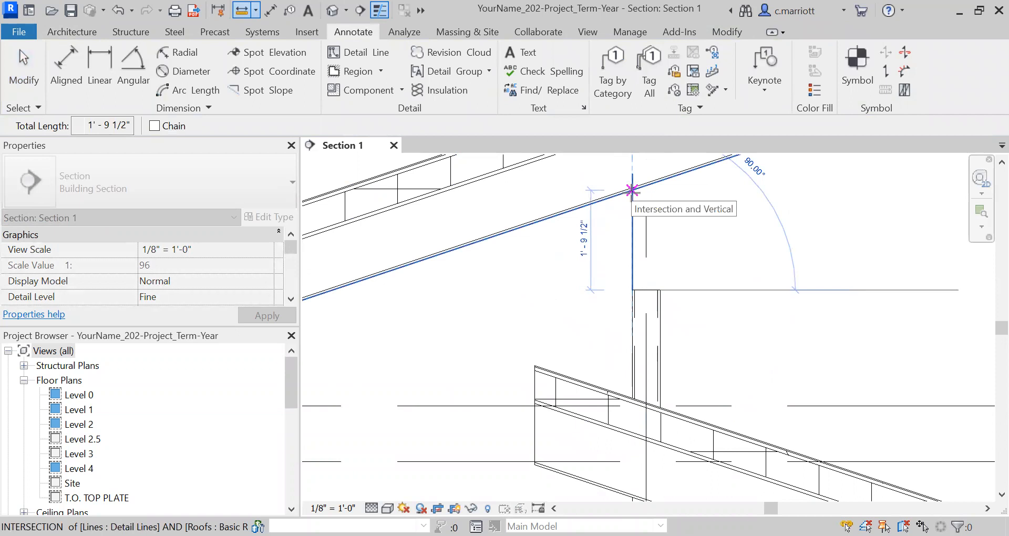
{"action": "key", "text": "Escape"}
{"action": "key", "text": "Escape"}
{"action": "left_click", "coordinate": [632, 221]}
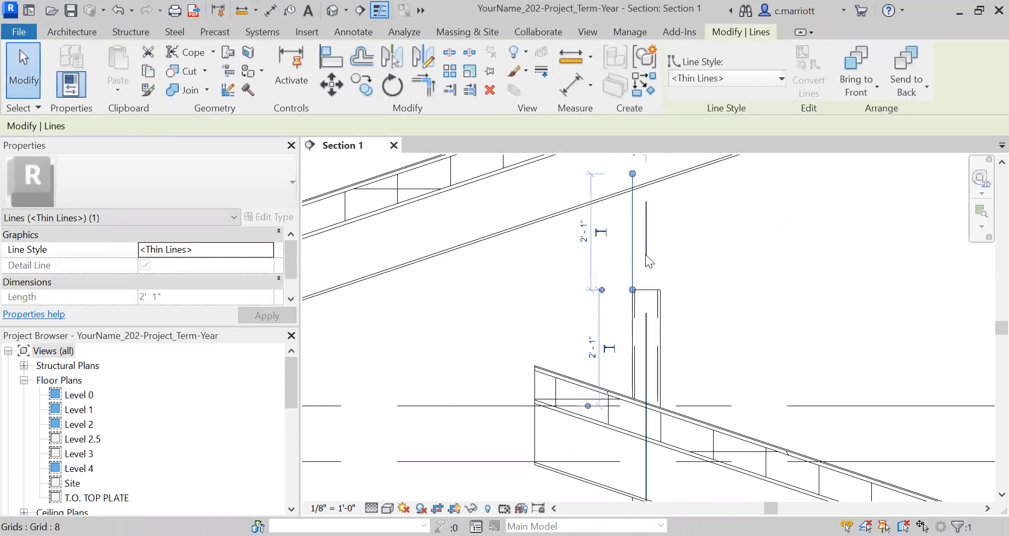
{"action": "key", "text": "Delete"}
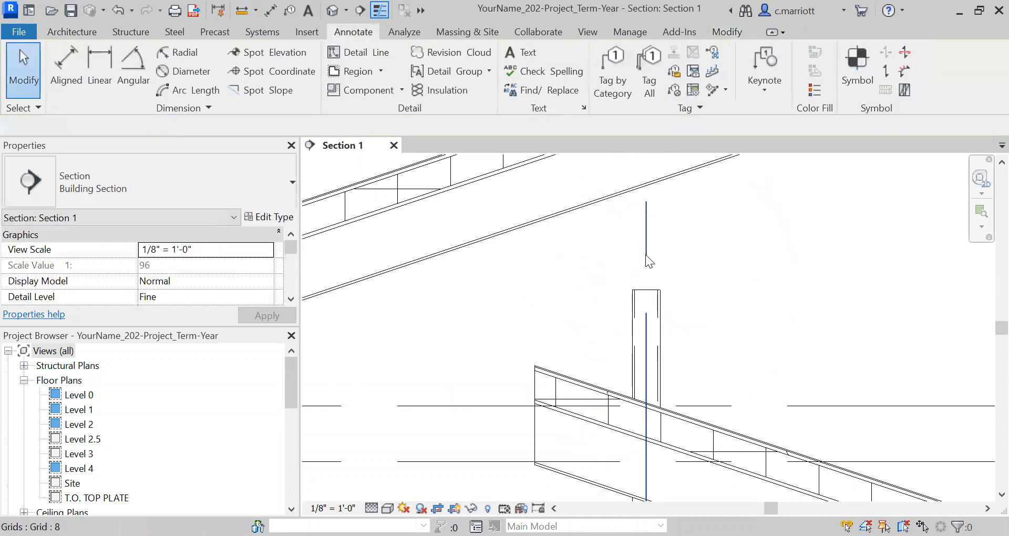
Step: Set the Top Offset of all HSS6X6X1/2 structural columns in the entire project to 7' 3"
{"action": "left_click", "coordinate": [639, 290]}
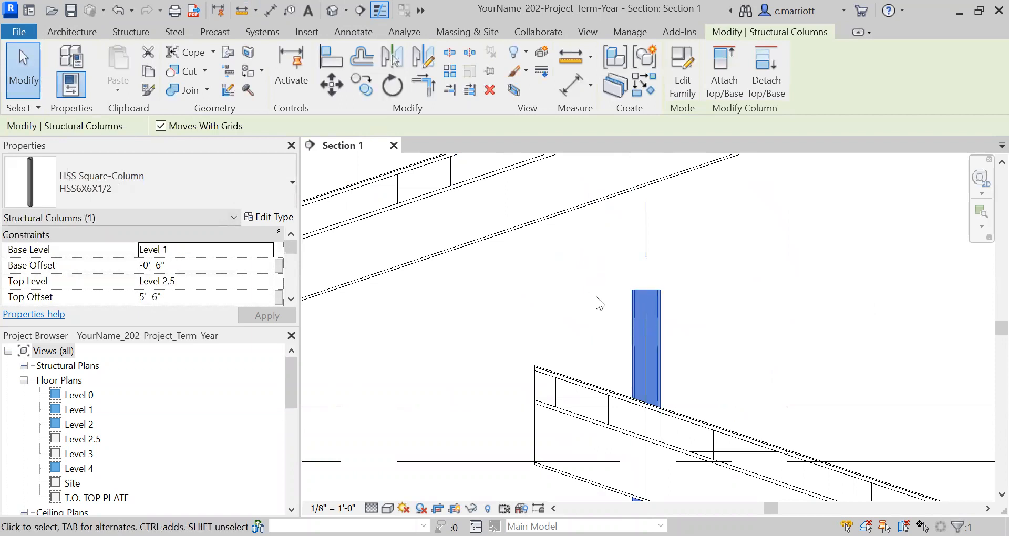
{"action": "right_click", "coordinate": [653, 330]}
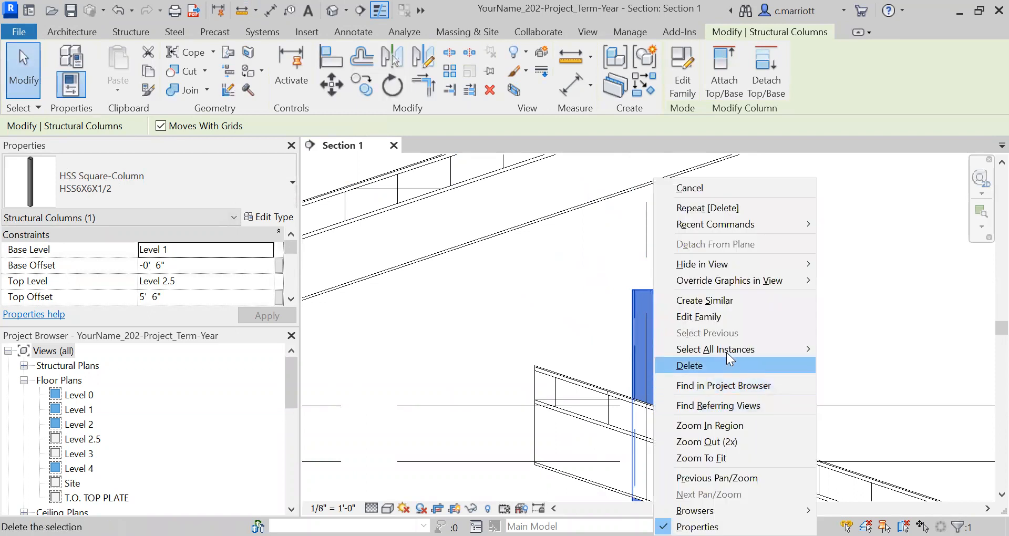
{"action": "mouse_move", "coordinate": [665, 351]}
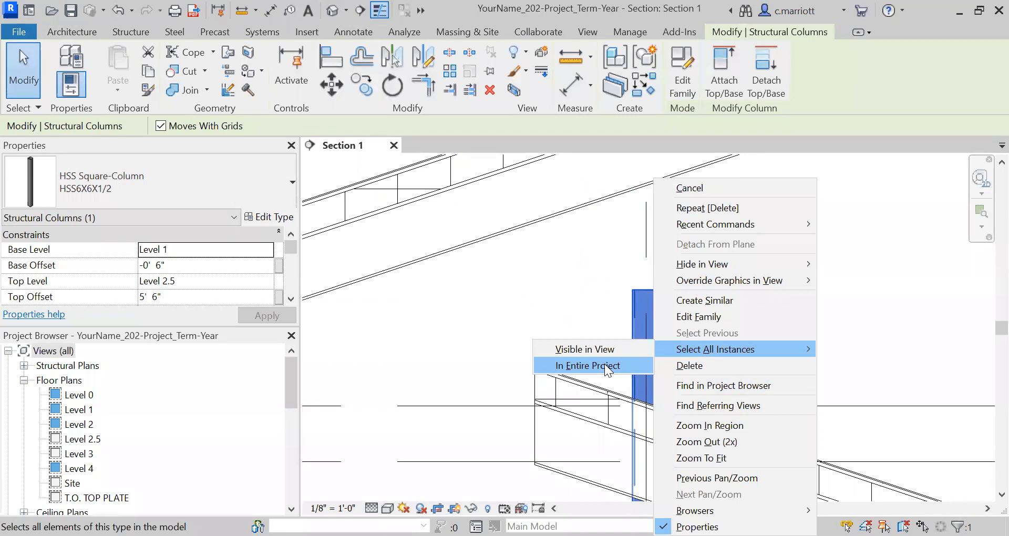
{"action": "left_click", "coordinate": [605, 364]}
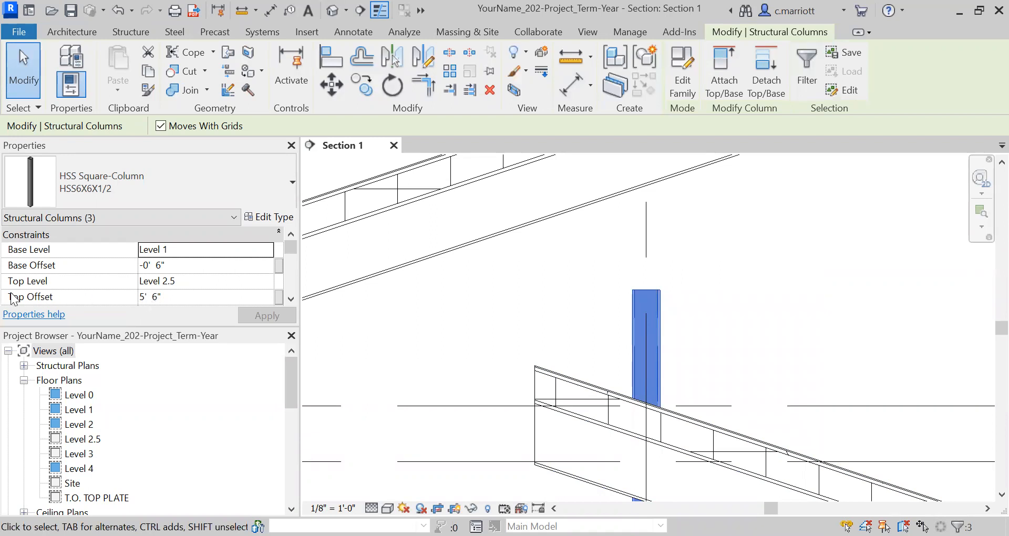
{"action": "left_click_drag", "start_coordinate": [160, 296], "coordinate": [138, 300]}
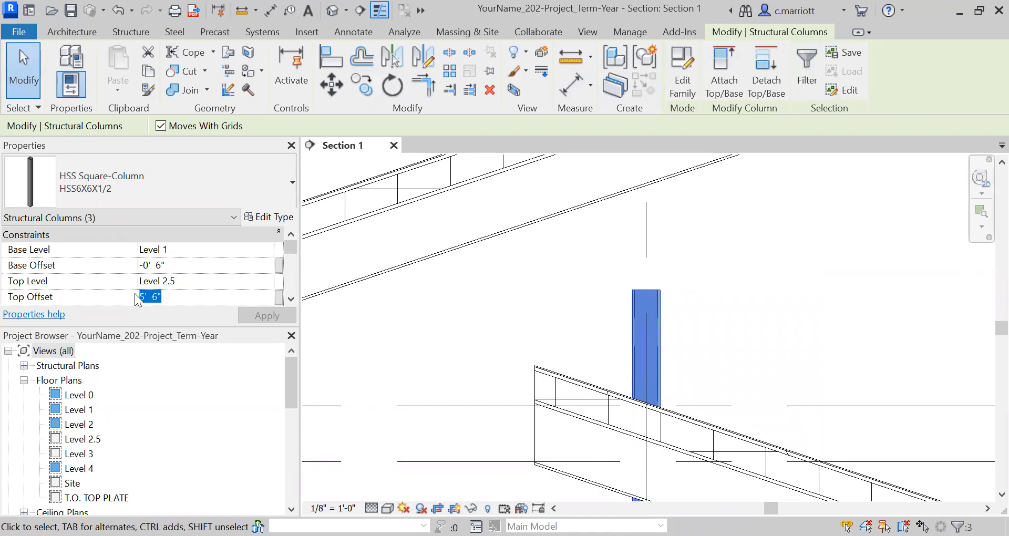
{"action": "type", "text": "7'3"}
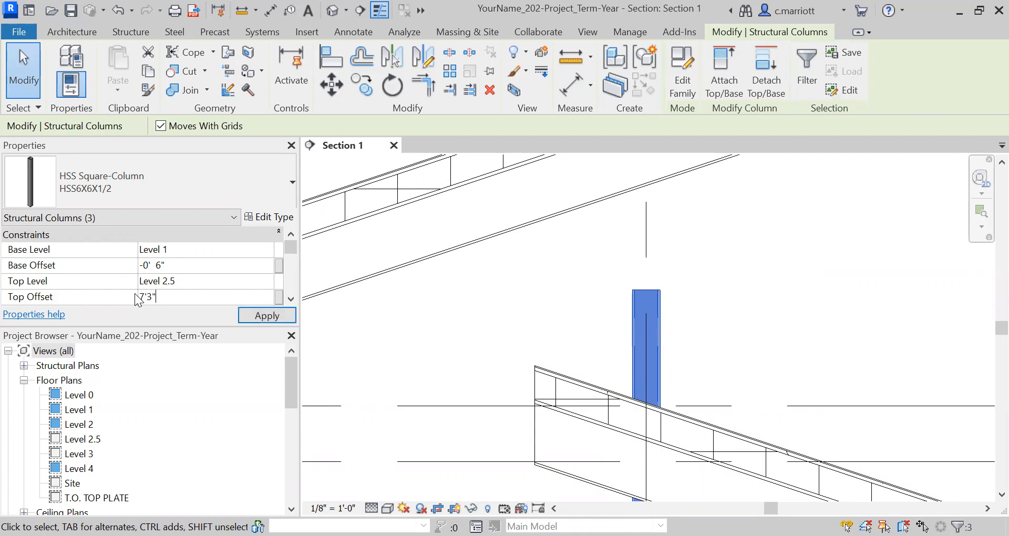
{"action": "left_click", "coordinate": [266, 314]}
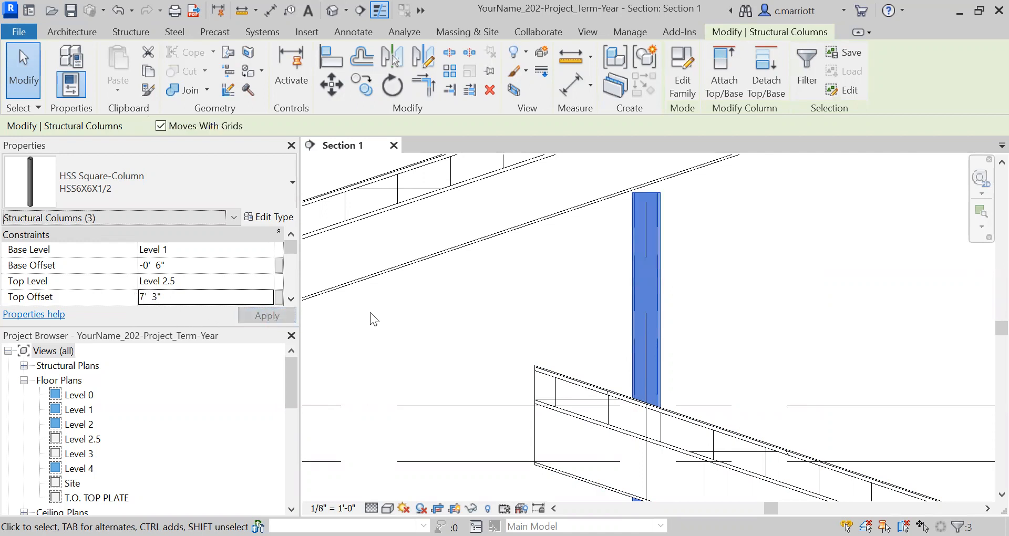
{"action": "left_click", "coordinate": [593, 264]}
Step: Examine in the section how the extended grid 8 column meets the upper and lower sloped roofs
{"action": "scroll", "coordinate": [593, 263], "scroll_direction": "down", "scroll_amount": 2}
{"action": "middle_click_drag", "start_coordinate": [502, 327], "coordinate": [438, 238]}
{"action": "scroll", "coordinate": [527, 425], "scroll_direction": "down", "scroll_amount": 2}
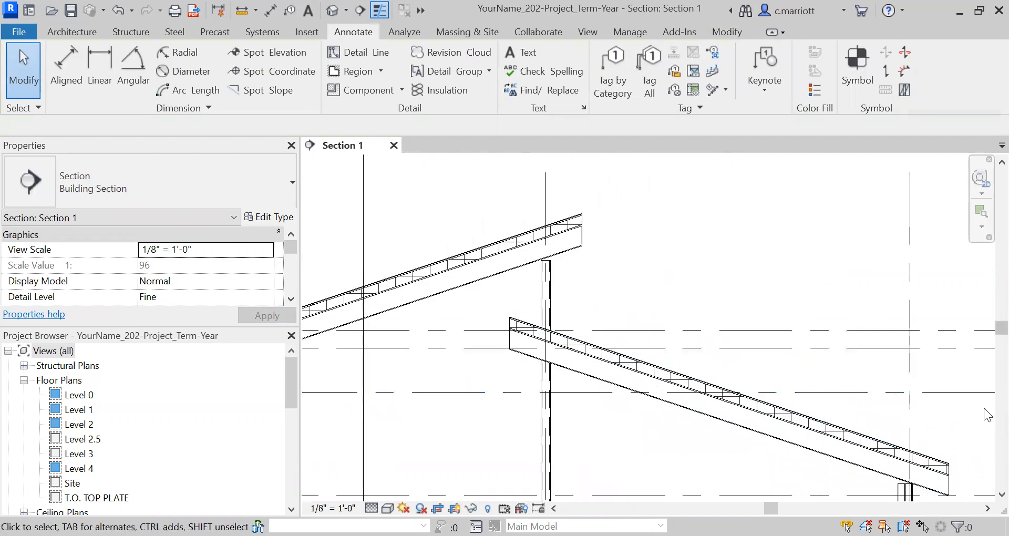
{"action": "scroll", "coordinate": [537, 379], "scroll_direction": "down", "scroll_amount": 3}
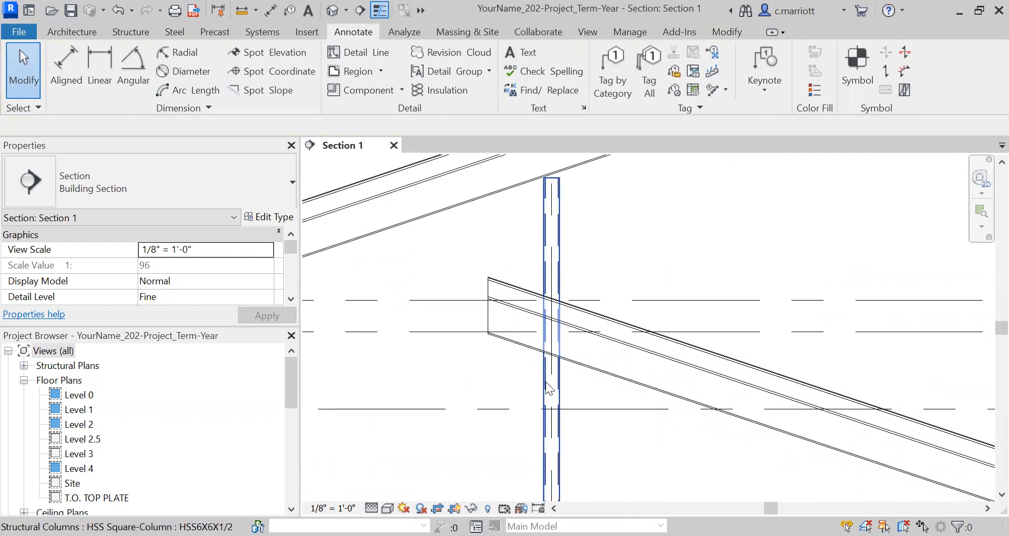
{"action": "scroll", "coordinate": [521, 376], "scroll_direction": "up", "scroll_amount": 3}
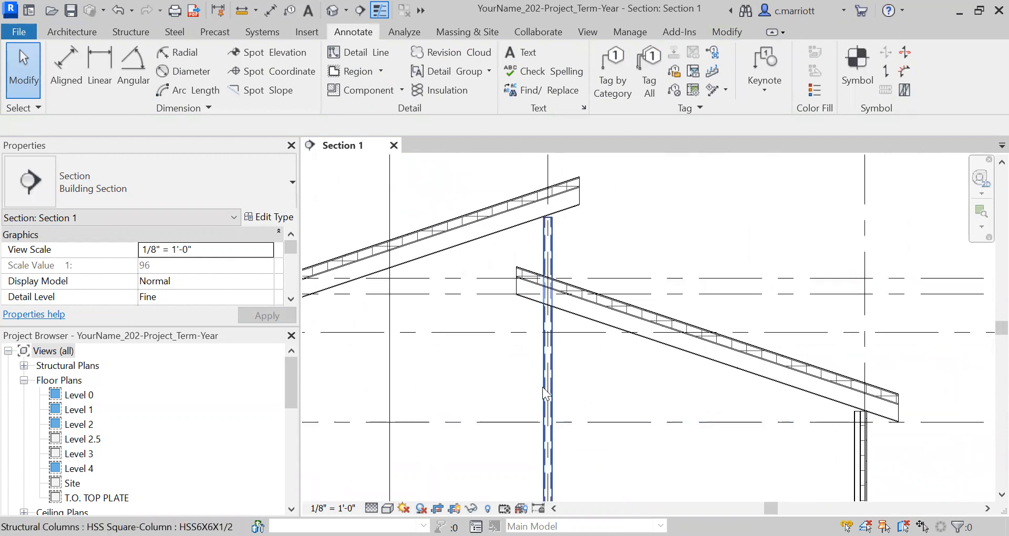
{"action": "scroll", "coordinate": [544, 390], "scroll_direction": "down", "scroll_amount": 3}
{"action": "mouse_move", "coordinate": [529, 359]}
{"action": "middle_mouse_down"}
{"action": "mouse_move", "coordinate": [550, 399]}
{"action": "mouse_move", "coordinate": [549, 385]}
{"action": "middle_mouse_up"}
{"action": "scroll", "coordinate": [549, 385], "scroll_direction": "up", "scroll_amount": 2}
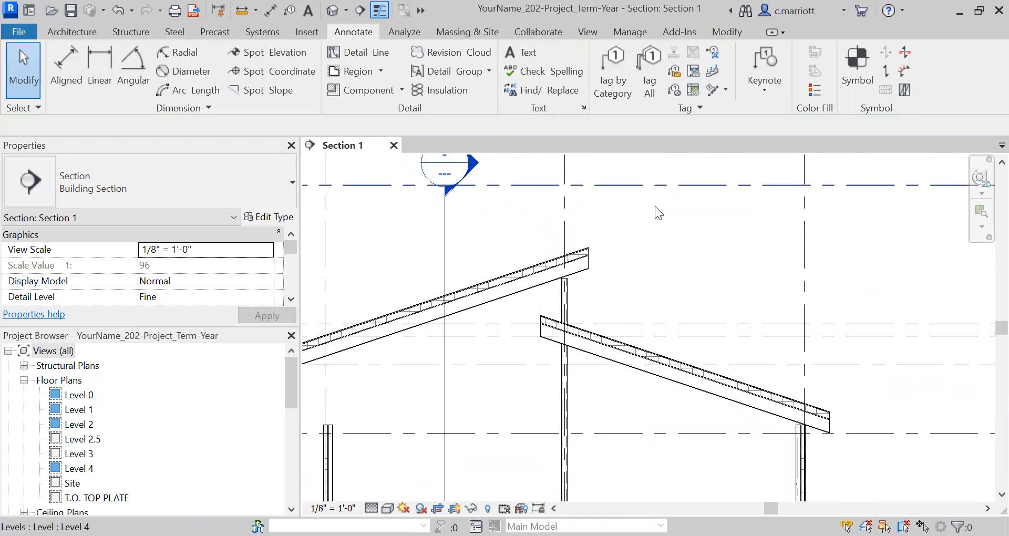
{"action": "middle_click_drag", "start_coordinate": [471, 234], "coordinate": [587, 247]}
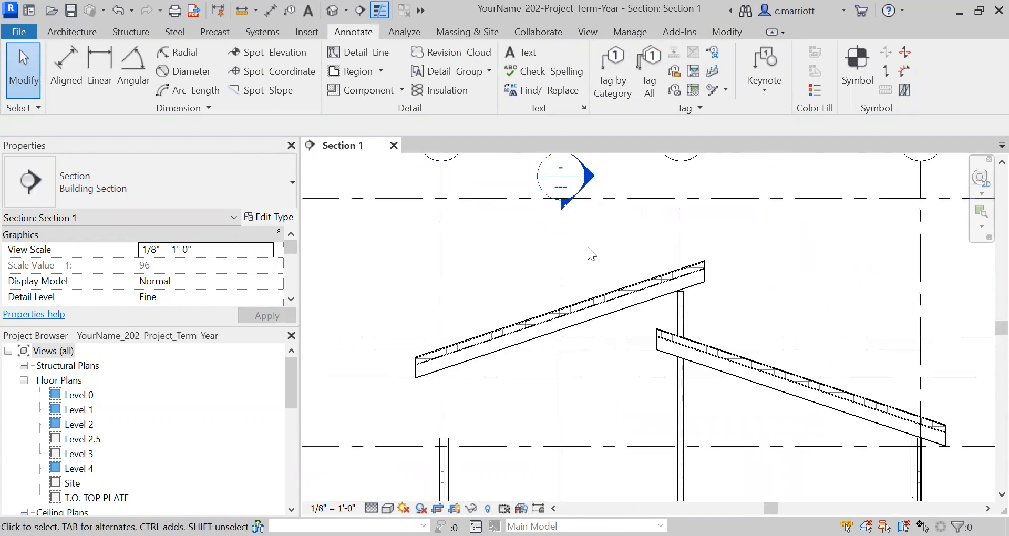
Step: Search the Autodesk family library for "hss" and load the second HSS Rectangular family listed
{"action": "left_click", "coordinate": [305, 33]}
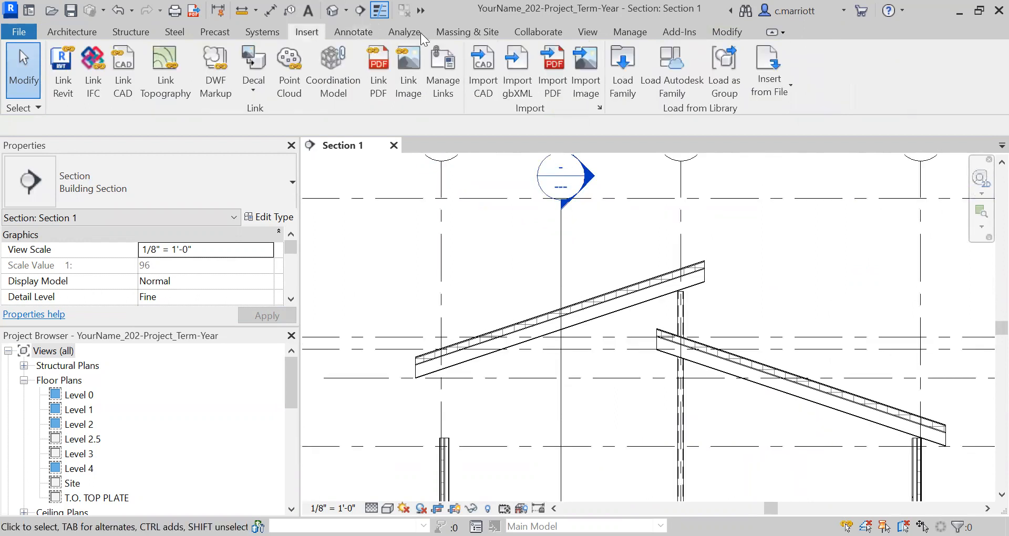
{"action": "left_click", "coordinate": [674, 83]}
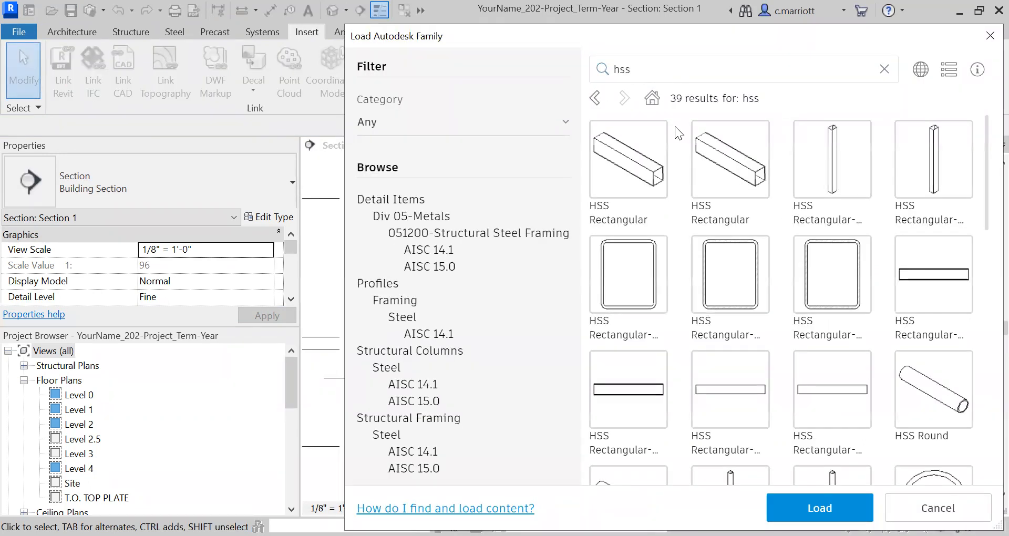
{"action": "left_click", "coordinate": [707, 195]}
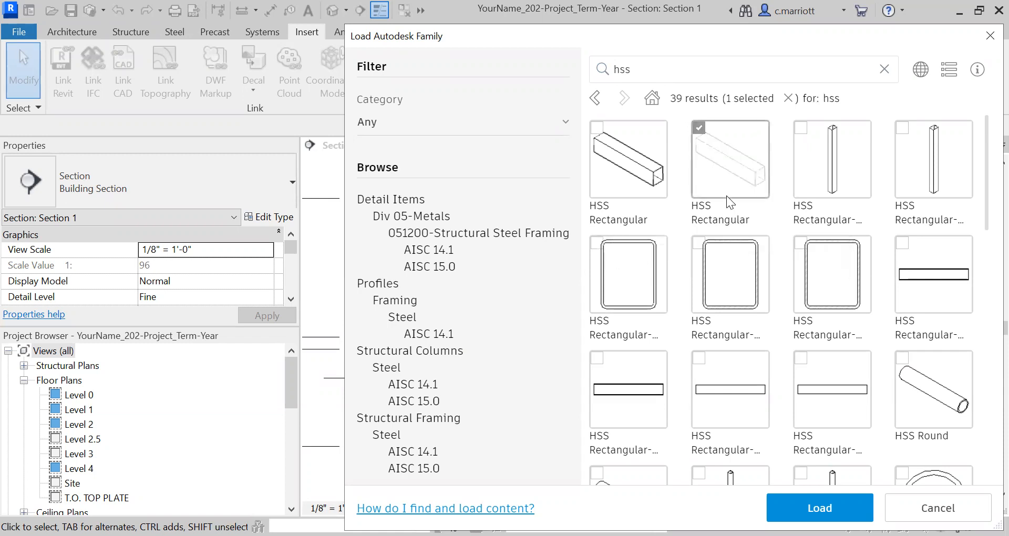
{"action": "left_click", "coordinate": [806, 508]}
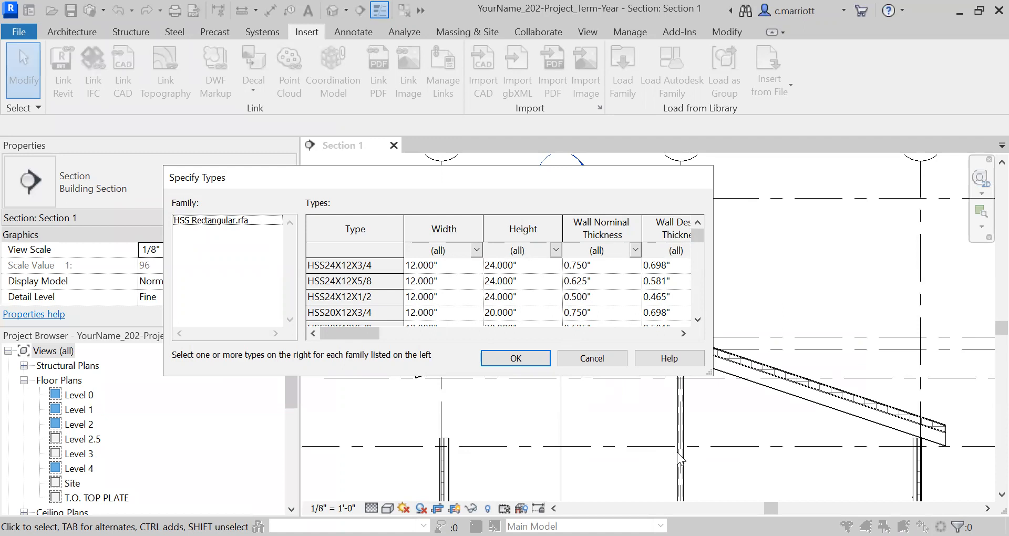
Step: Filter the HSS Rectangular types to a 12.000" height and 6.000" width, and load type HSS12X6X5/16
{"action": "left_click", "coordinate": [556, 251]}
{"action": "left_click", "coordinate": [556, 251]}
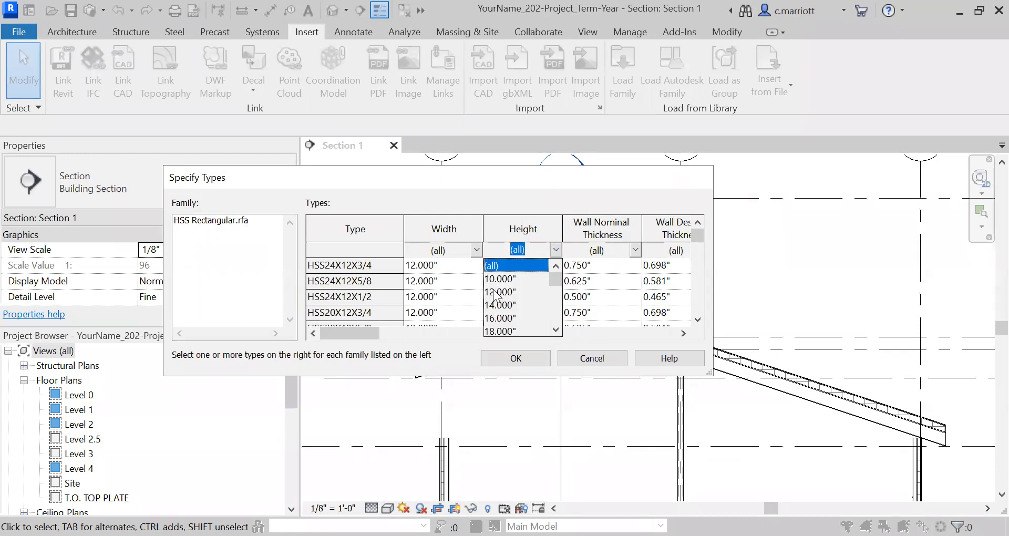
{"action": "left_click", "coordinate": [496, 292]}
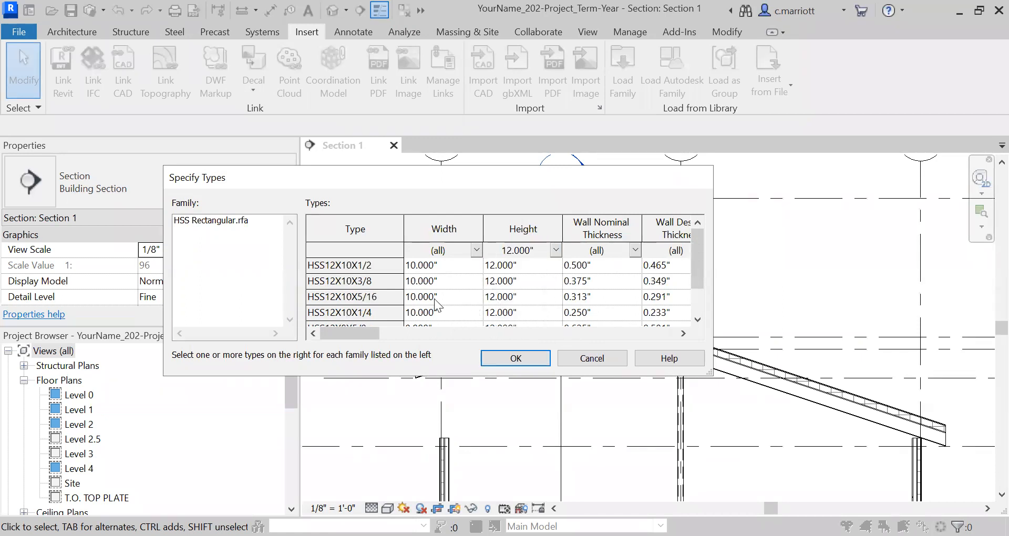
{"action": "scroll", "coordinate": [438, 294], "scroll_direction": "down", "scroll_amount": 4}
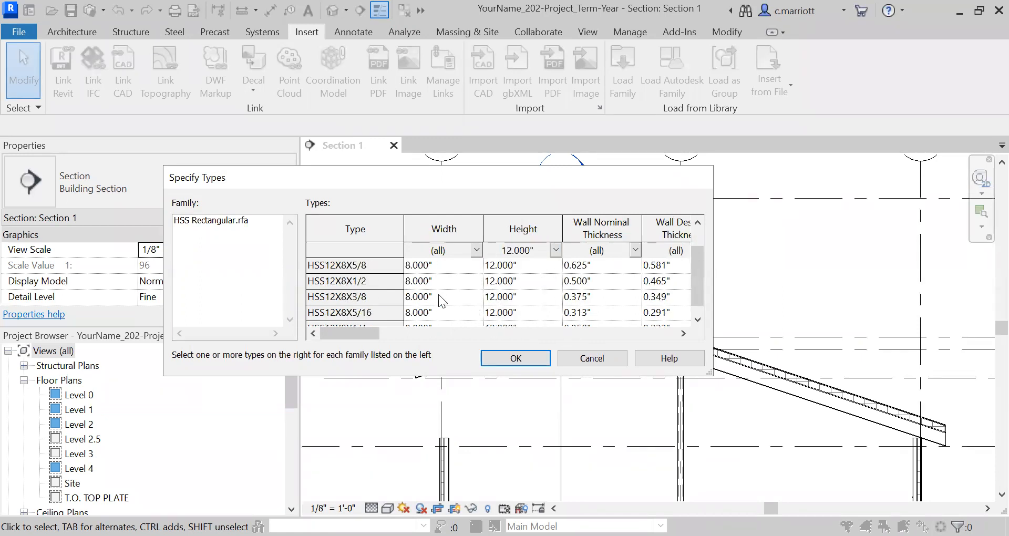
{"action": "left_click", "coordinate": [476, 251]}
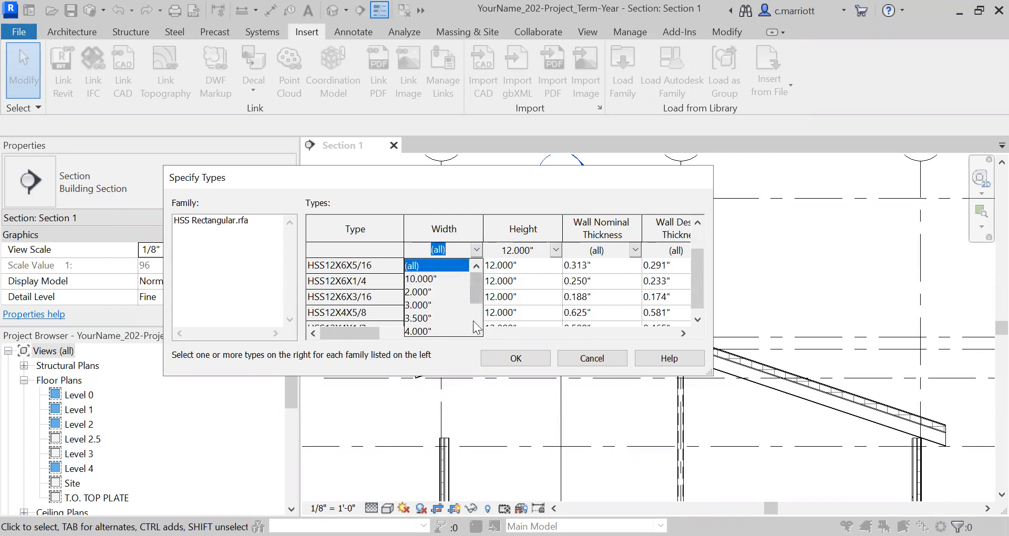
{"action": "scroll", "coordinate": [476, 327], "scroll_direction": "down", "scroll_amount": 1}
{"action": "left_click", "coordinate": [421, 305]}
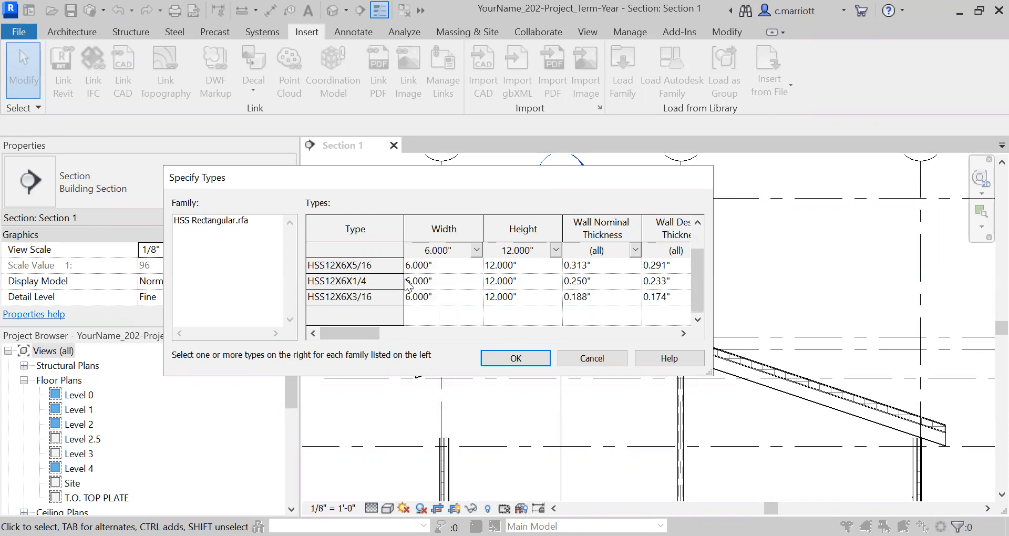
{"action": "left_click", "coordinate": [323, 265]}
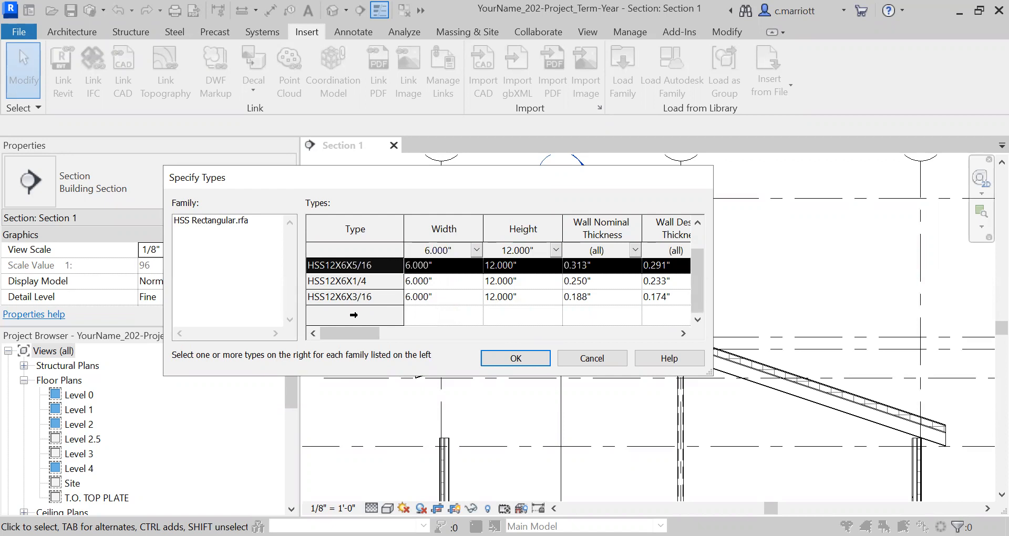
{"action": "left_click", "coordinate": [516, 360]}
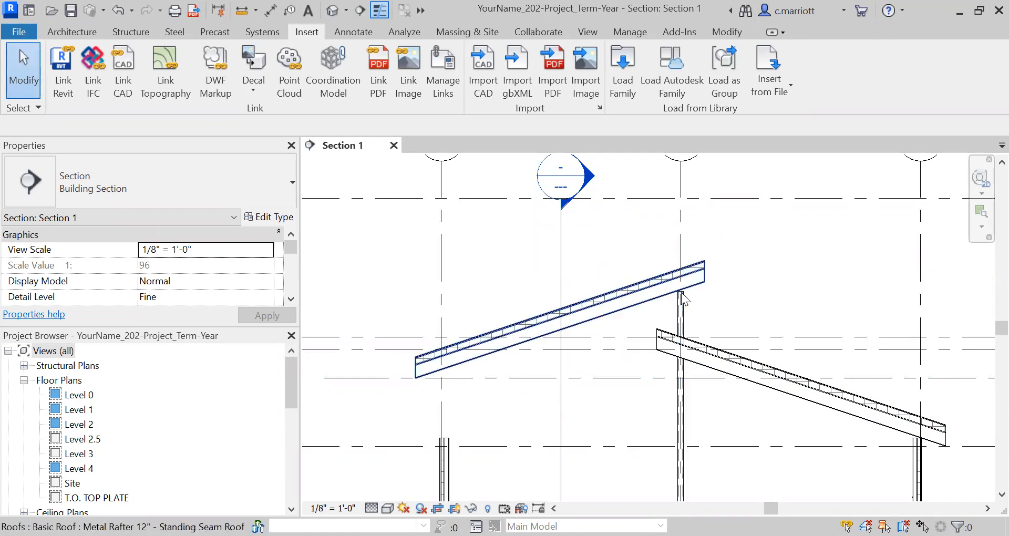
Step: Open the Level 2.5 floor plan, start the Beam tool with HSS12X6X5/16, and set the view's detail level to Fine
{"action": "double_click", "coordinate": [84, 438]}
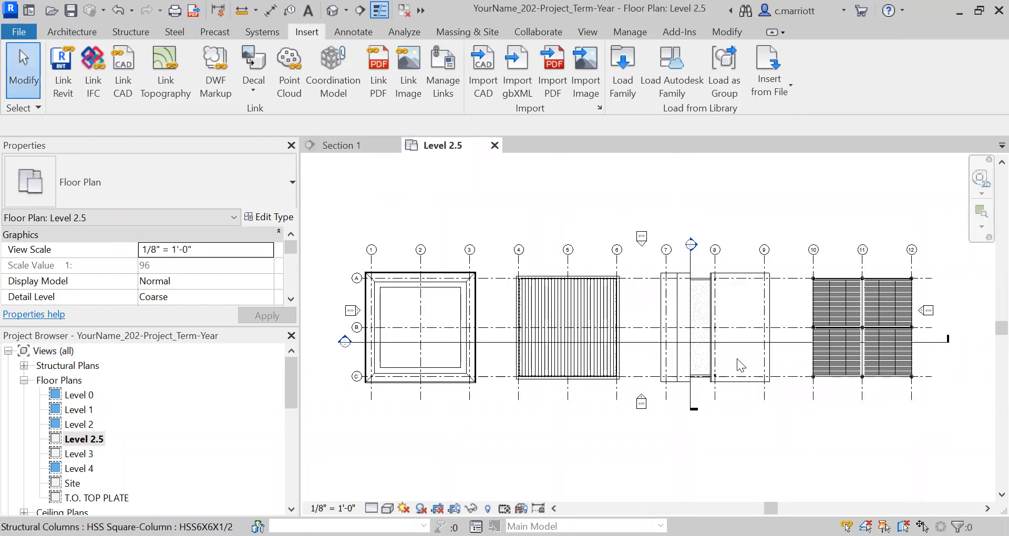
{"action": "scroll", "coordinate": [738, 350], "scroll_direction": "up", "scroll_amount": 5}
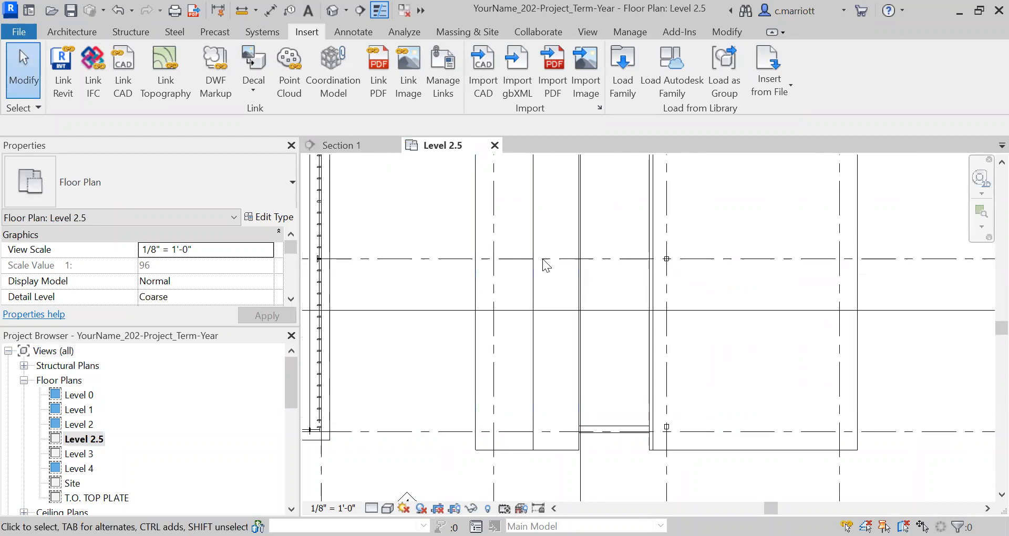
{"action": "left_click", "coordinate": [76, 29]}
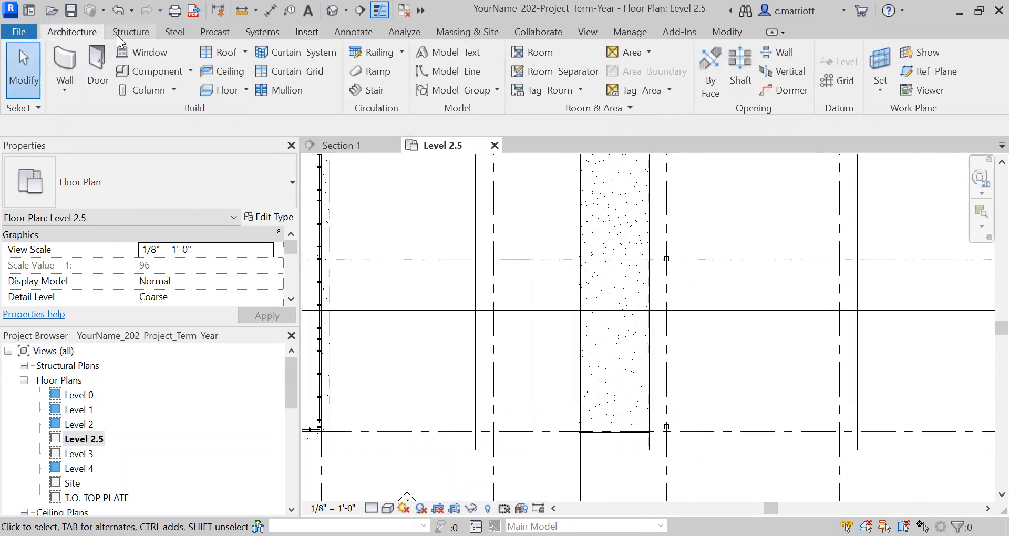
{"action": "left_click", "coordinate": [116, 33]}
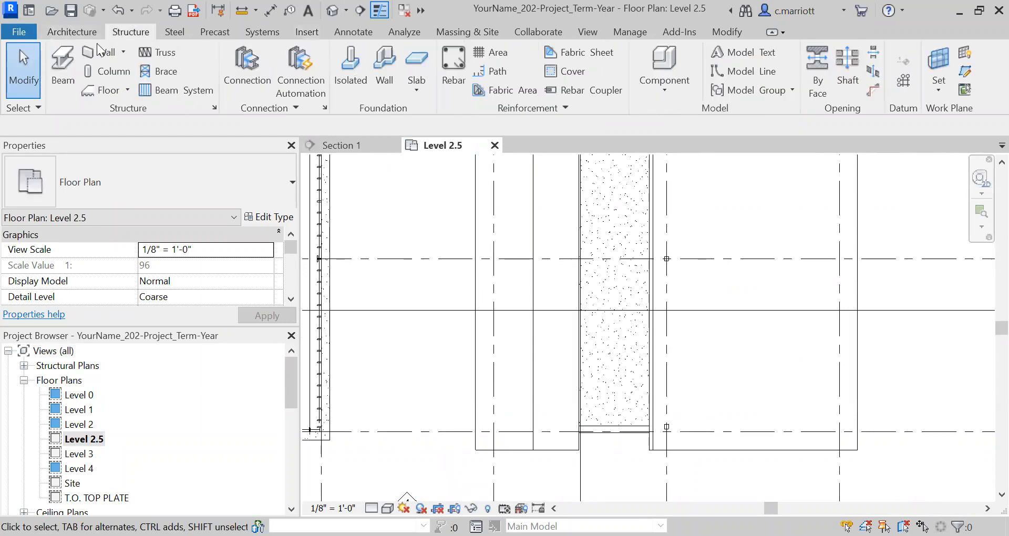
{"action": "left_click", "coordinate": [64, 61]}
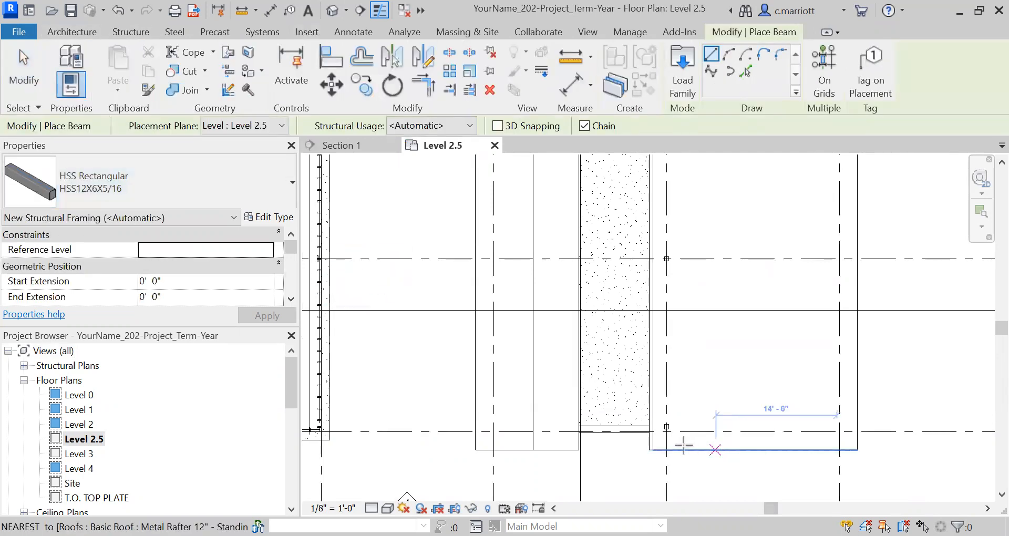
{"action": "scroll", "coordinate": [678, 437], "scroll_direction": "up", "scroll_amount": 2}
{"action": "scroll", "coordinate": [674, 433], "scroll_direction": "up", "scroll_amount": 2}
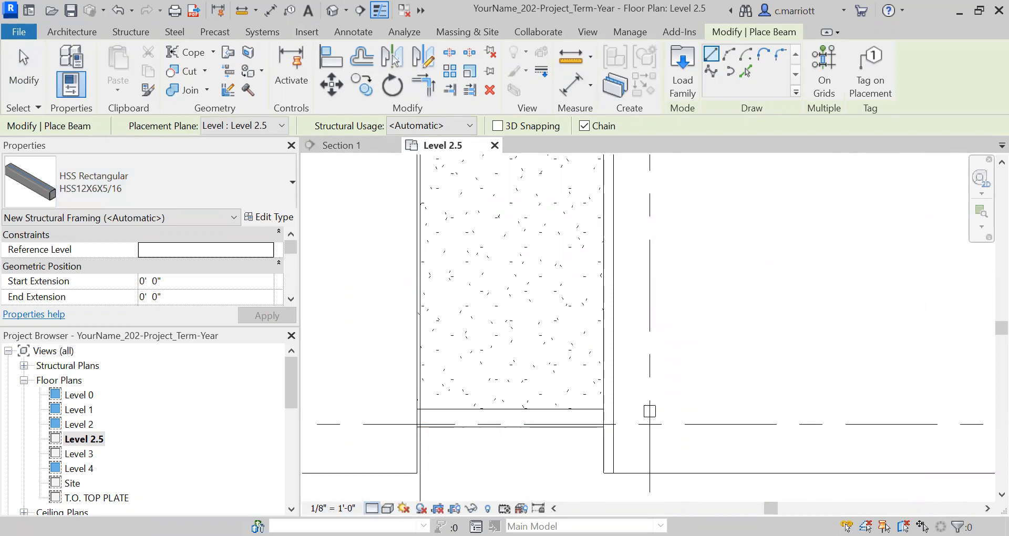
{"action": "left_click", "coordinate": [372, 507]}
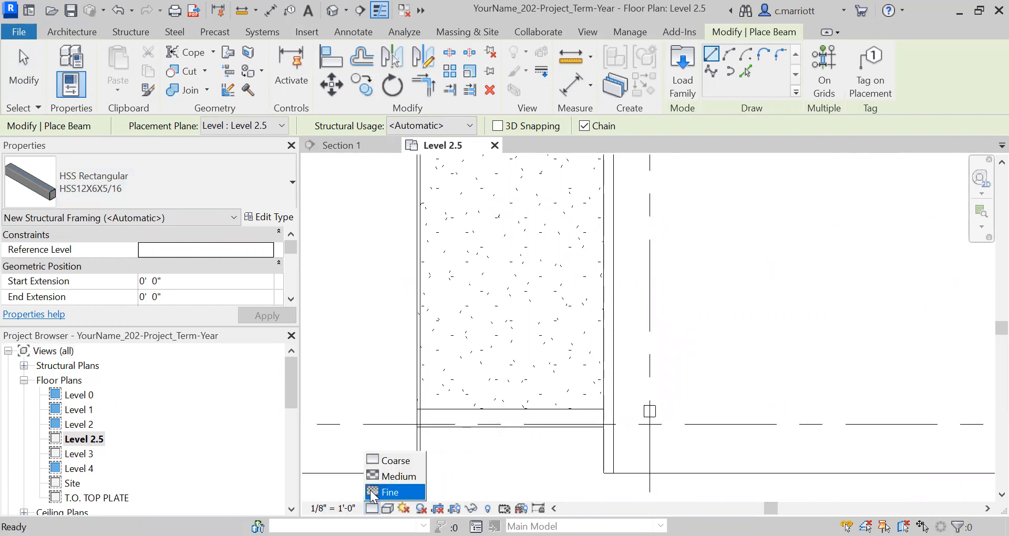
{"action": "left_click", "coordinate": [388, 492]}
Step: Place an HSS12X6X5/16 beam along grid 8 between the facing sides of the grid C and grid B columns
{"action": "scroll", "coordinate": [617, 419], "scroll_direction": "up", "scroll_amount": 3}
{"action": "scroll", "coordinate": [619, 415], "scroll_direction": "up", "scroll_amount": 2}
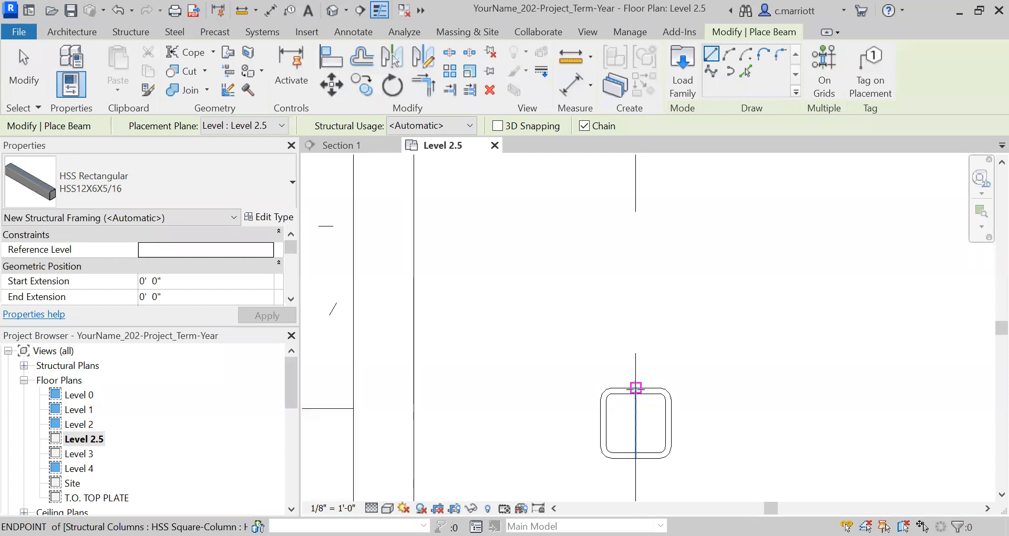
{"action": "left_click", "coordinate": [636, 388]}
{"action": "scroll", "coordinate": [663, 241], "scroll_direction": "down", "scroll_amount": 5}
{"action": "middle_click_drag", "start_coordinate": [657, 259], "coordinate": [630, 515]}
{"action": "scroll", "coordinate": [621, 222], "scroll_direction": "up", "scroll_amount": 5}
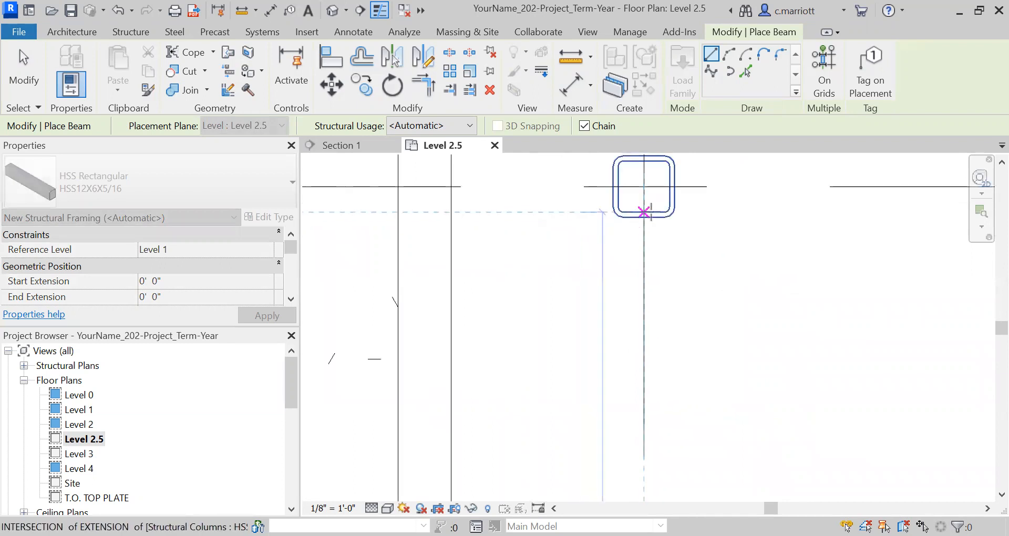
{"action": "scroll", "coordinate": [641, 221], "scroll_direction": "up", "scroll_amount": 3}
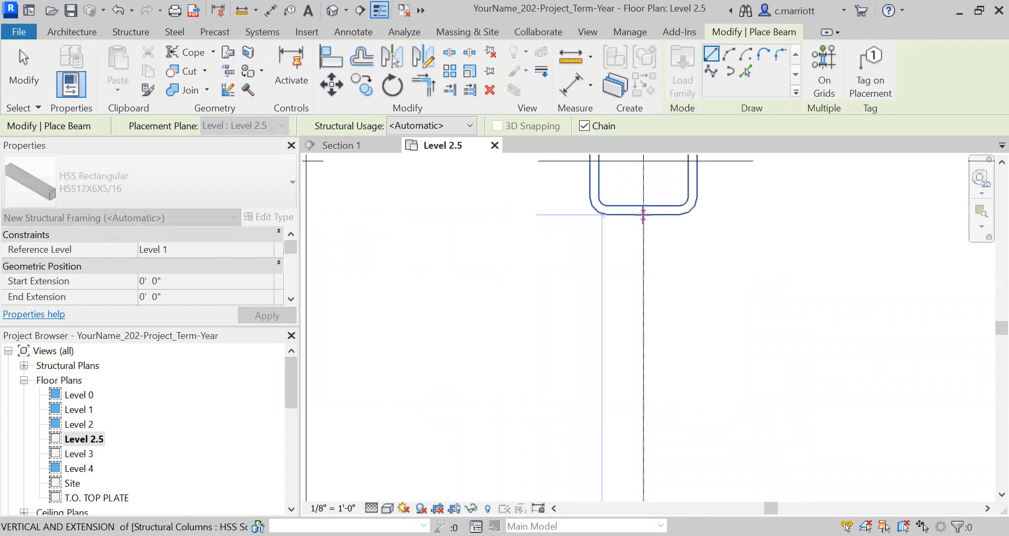
{"action": "left_click", "coordinate": [643, 215]}
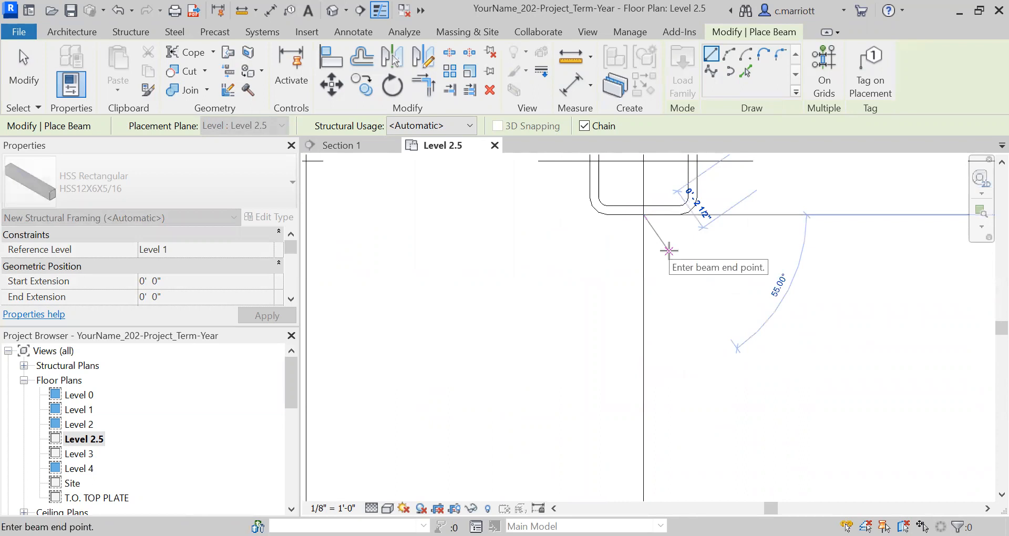
{"action": "key", "text": "Escape"}
{"action": "key", "text": "Escape"}
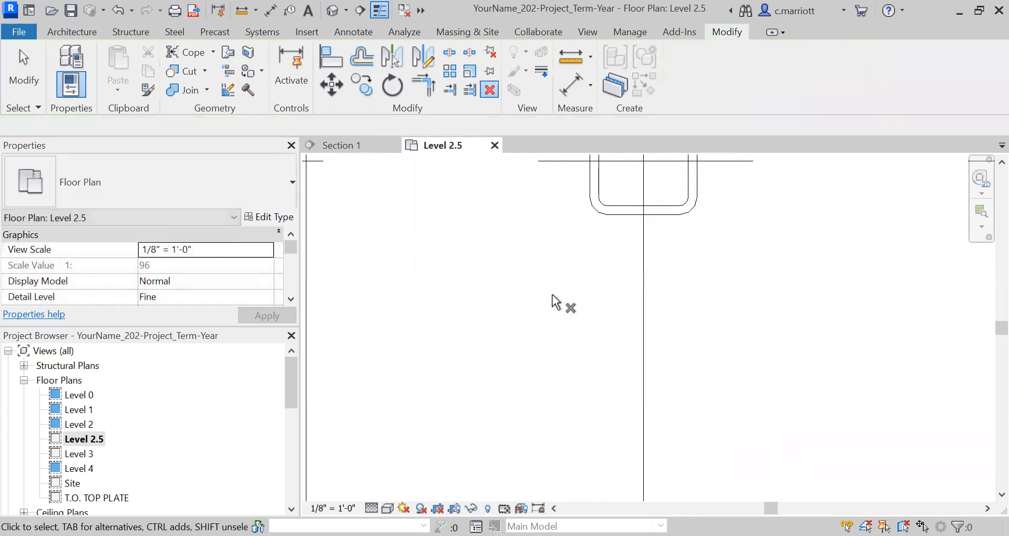
Step: Place a second HSS12X6X5/16 beam along grid 8 between the facing sides of the grid B and grid A columns
{"action": "scroll", "coordinate": [596, 277], "scroll_direction": "down", "scroll_amount": 10}
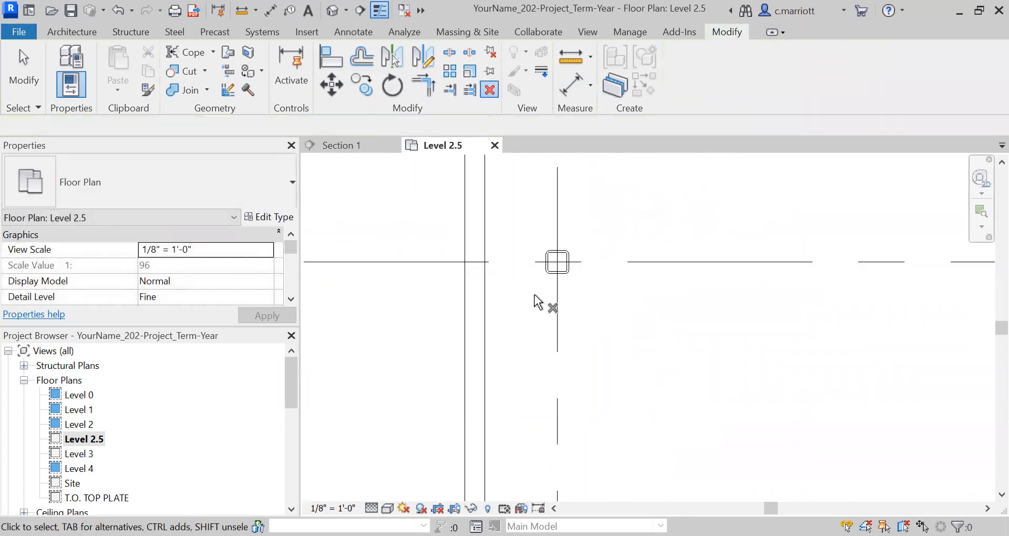
{"action": "scroll", "coordinate": [489, 340], "scroll_direction": "down", "scroll_amount": 4}
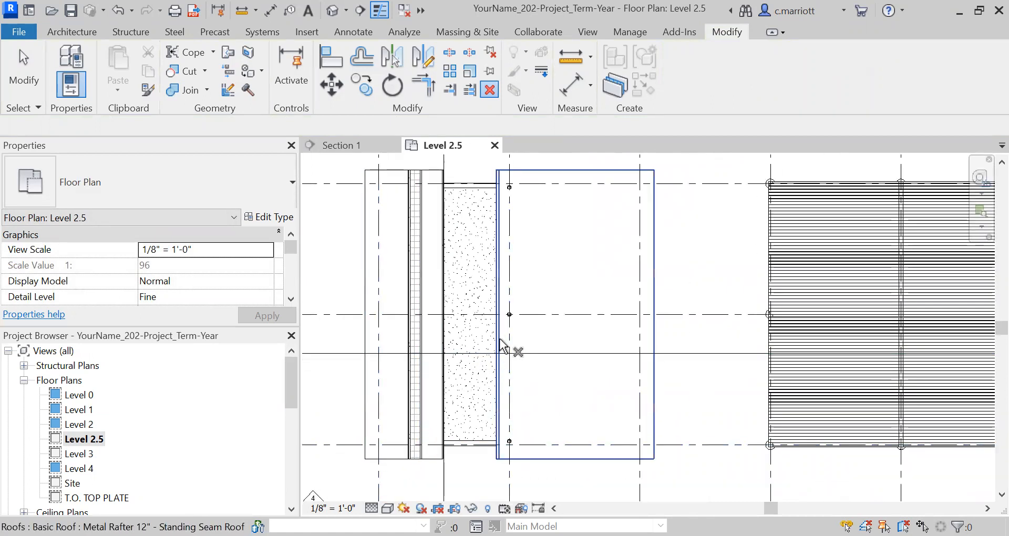
{"action": "scroll", "coordinate": [504, 349], "scroll_direction": "up", "scroll_amount": 3}
{"action": "middle_click_drag", "start_coordinate": [469, 374], "coordinate": [536, 365]}
{"action": "scroll", "coordinate": [491, 434], "scroll_direction": "up", "scroll_amount": 2}
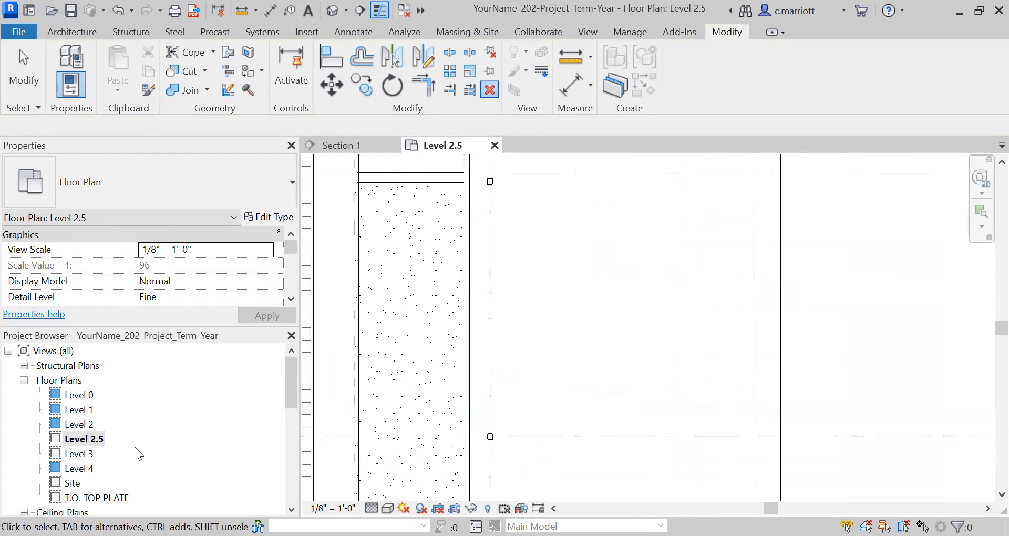
{"action": "left_click", "coordinate": [131, 32]}
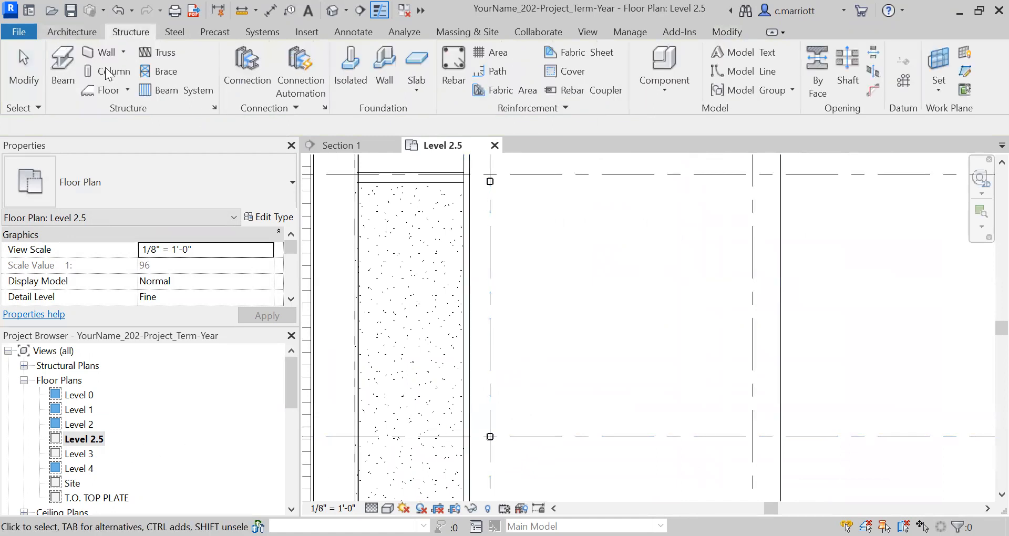
{"action": "left_click", "coordinate": [63, 73]}
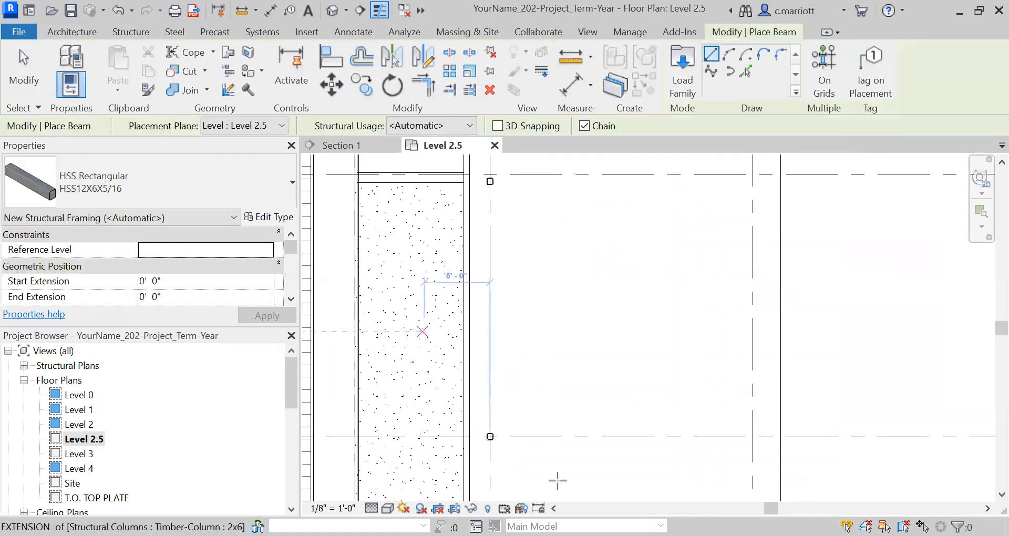
{"action": "scroll", "coordinate": [477, 426], "scroll_direction": "up", "scroll_amount": 3}
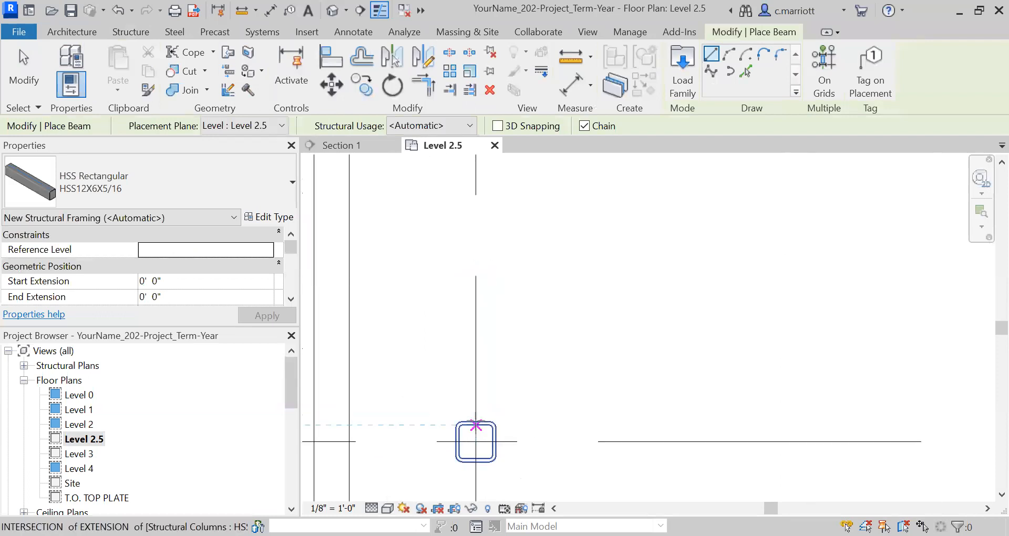
{"action": "scroll", "coordinate": [476, 415], "scroll_direction": "up", "scroll_amount": 4}
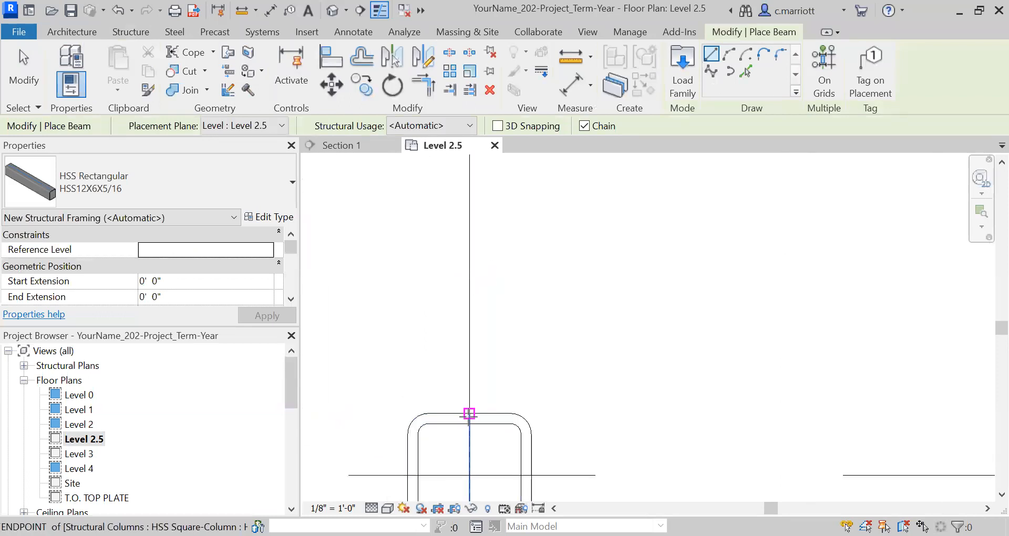
{"action": "left_click", "coordinate": [469, 411]}
{"action": "scroll", "coordinate": [463, 368], "scroll_direction": "down", "scroll_amount": 5}
{"action": "scroll", "coordinate": [494, 314], "scroll_direction": "down", "scroll_amount": 2}
{"action": "middle_click_drag", "start_coordinate": [487, 272], "coordinate": [453, 517]}
{"action": "middle_click_drag", "start_coordinate": [450, 173], "coordinate": [453, 248]}
{"action": "scroll", "coordinate": [439, 260], "scroll_direction": "up", "scroll_amount": 4}
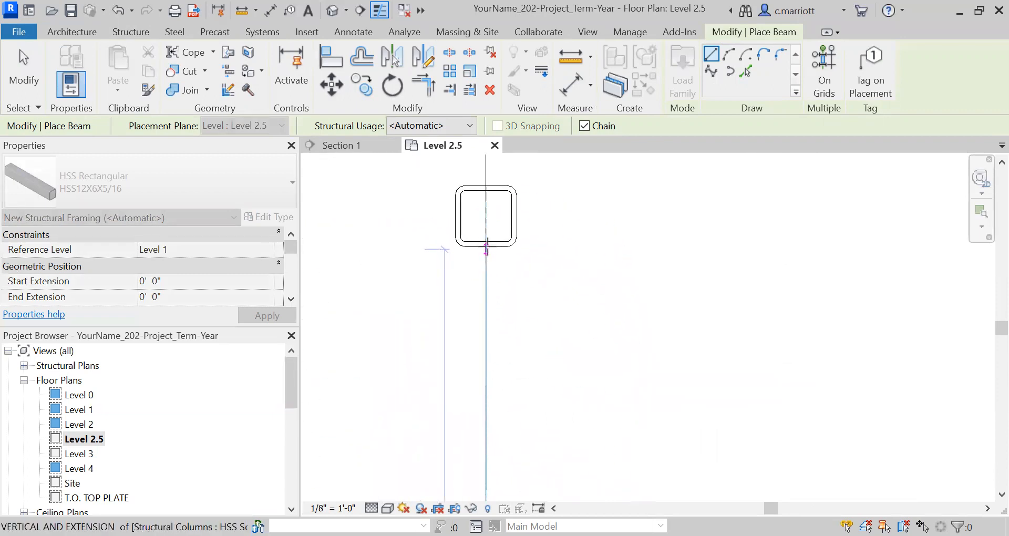
{"action": "scroll", "coordinate": [486, 247], "scroll_direction": "up", "scroll_amount": 2}
{"action": "left_click", "coordinate": [486, 245]}
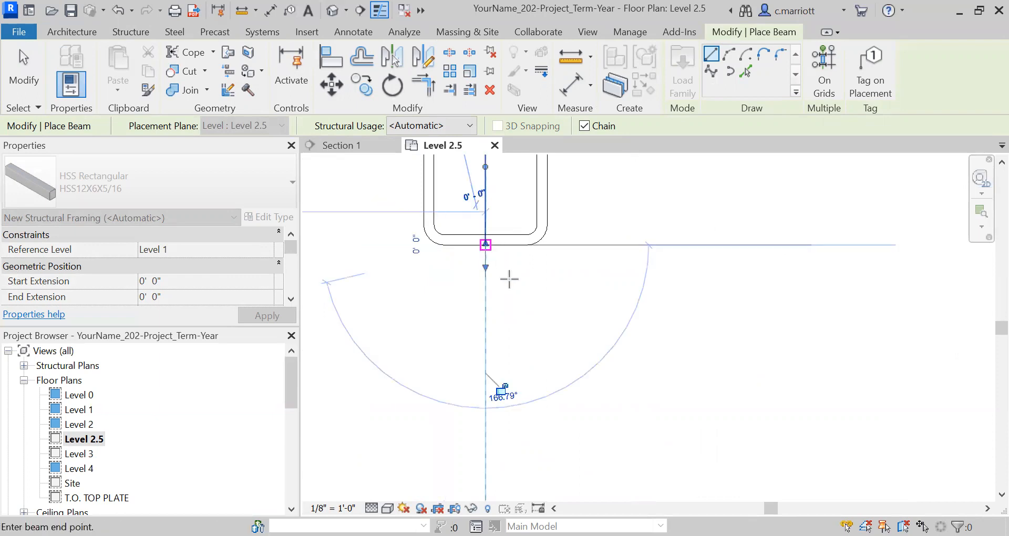
{"action": "key", "text": "Escape"}
{"action": "key", "text": "Escape"}
Step: Open Section 1 and examine how the new beam sits at the grid 8 column relative to Level 2.5 and the roofs
{"action": "scroll", "coordinate": [491, 270], "scroll_direction": "down", "scroll_amount": 6}
{"action": "scroll", "coordinate": [523, 391], "scroll_direction": "down", "scroll_amount": 5}
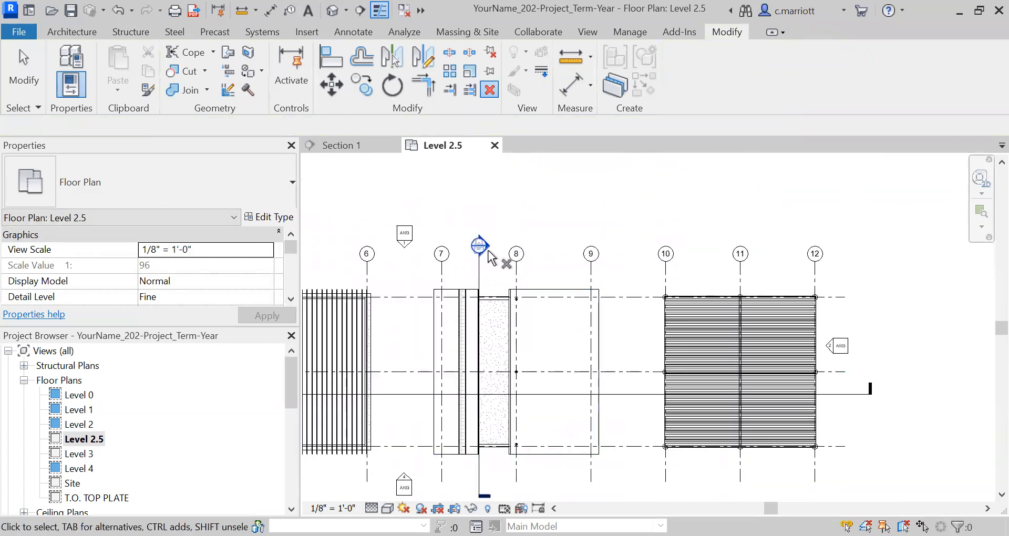
{"action": "scroll", "coordinate": [131, 466], "scroll_direction": "down", "scroll_amount": 4}
{"action": "scroll", "coordinate": [103, 484], "scroll_direction": "down", "scroll_amount": 2}
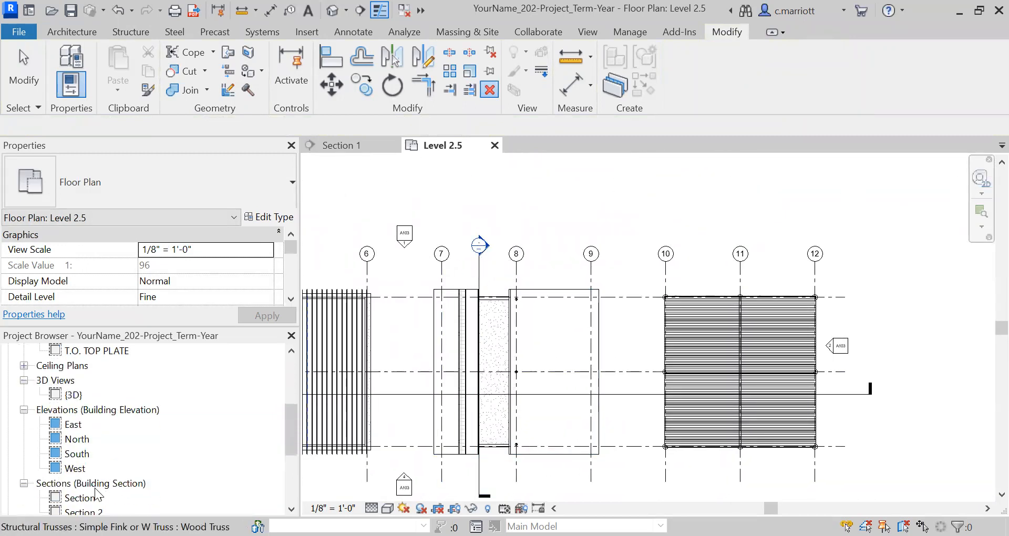
{"action": "double_click", "coordinate": [88, 483]}
{"action": "scroll", "coordinate": [681, 390], "scroll_direction": "up", "scroll_amount": 5}
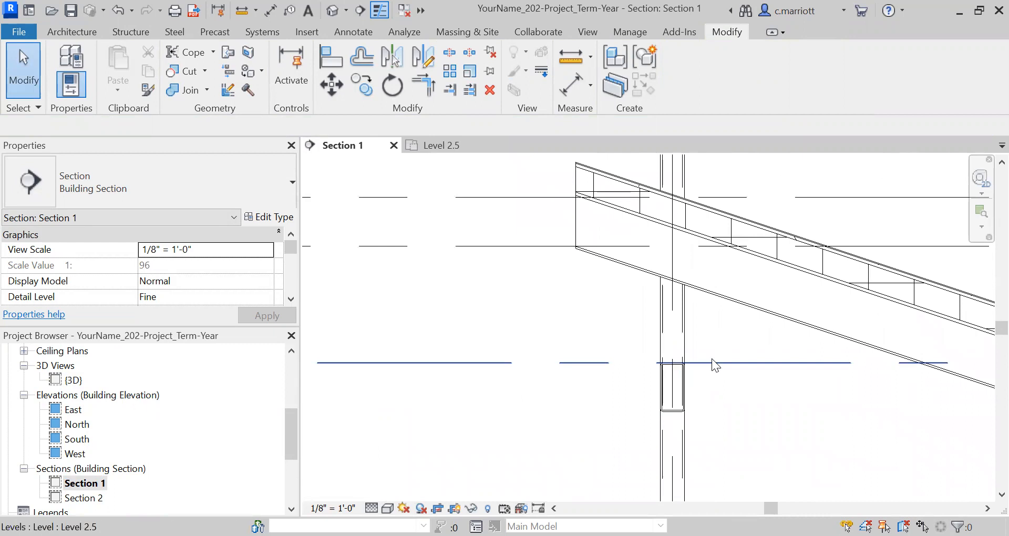
{"action": "scroll", "coordinate": [547, 382], "scroll_direction": "down", "scroll_amount": 3}
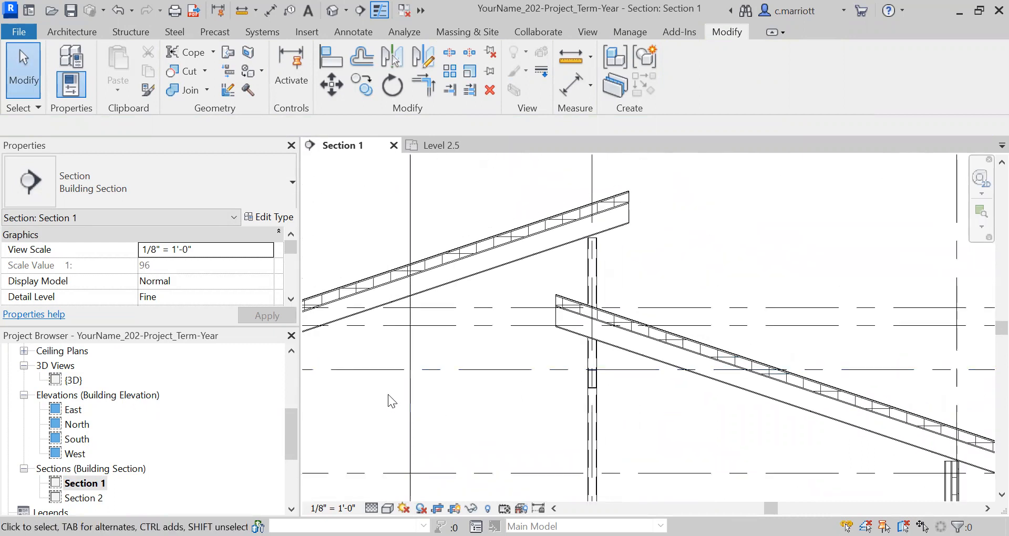
{"action": "scroll", "coordinate": [392, 396], "scroll_direction": "down", "scroll_amount": 3}
{"action": "scroll", "coordinate": [479, 410], "scroll_direction": "down", "scroll_amount": 1}
{"action": "scroll", "coordinate": [479, 410], "scroll_direction": "down", "scroll_amount": 1}
{"action": "scroll", "coordinate": [479, 410], "scroll_direction": "up", "scroll_amount": 5}
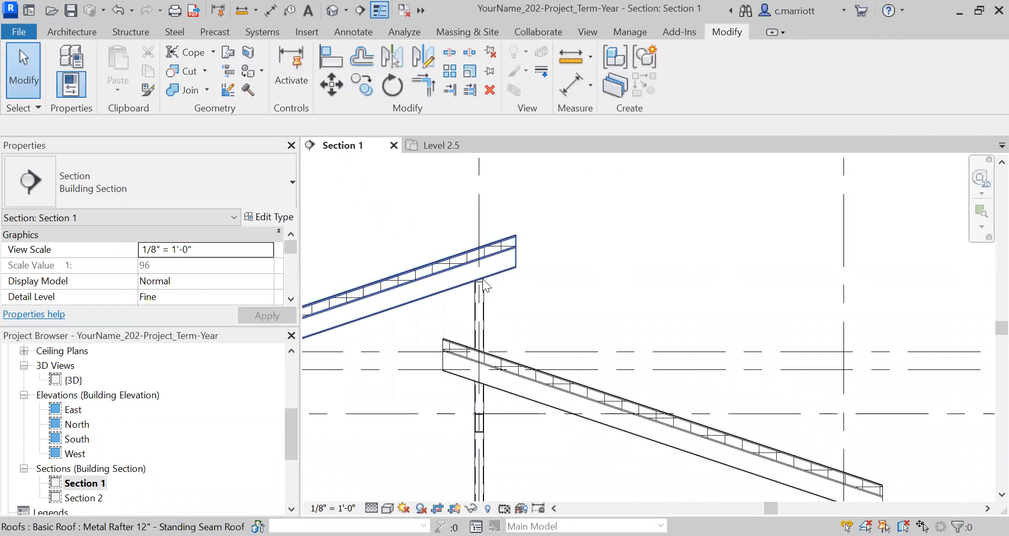
{"action": "scroll", "coordinate": [484, 429], "scroll_direction": "up", "scroll_amount": 1}
{"action": "scroll", "coordinate": [484, 429], "scroll_direction": "up", "scroll_amount": 2}
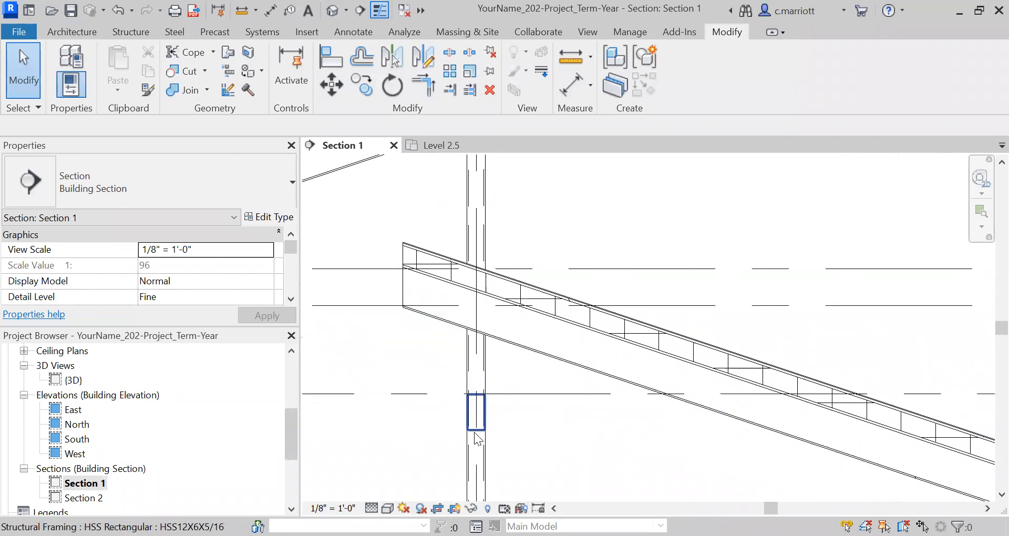
Step: Select both HSS12X6X5/16 beams along grid 8, switching to the Section 2 view to add the second one
{"action": "left_click", "coordinate": [481, 430]}
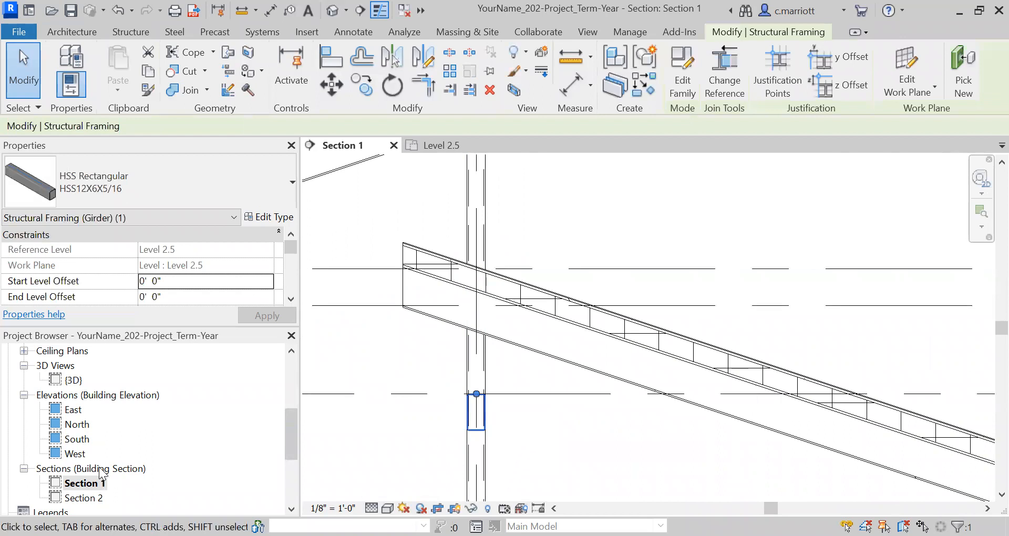
{"action": "double_click", "coordinate": [90, 499]}
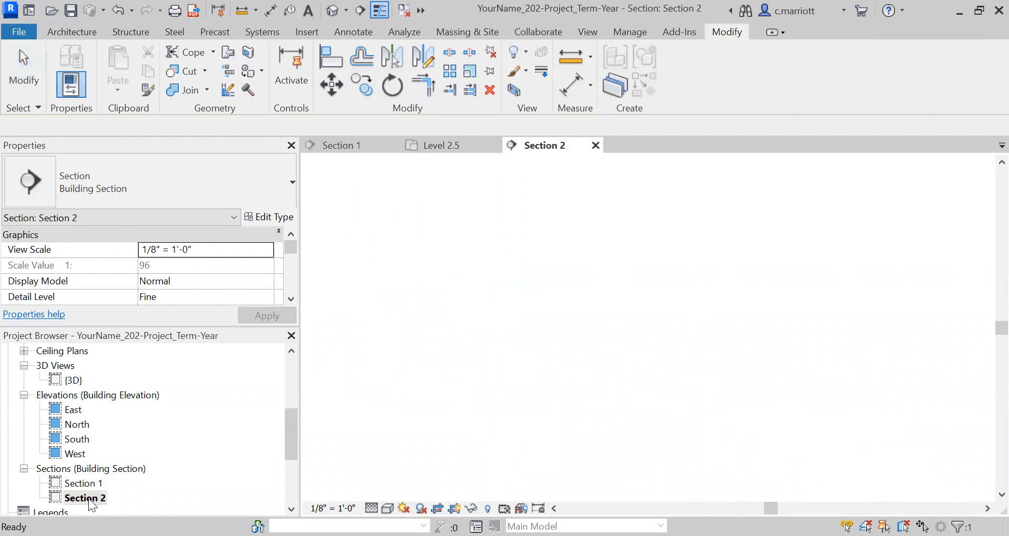
{"action": "scroll", "coordinate": [633, 304], "scroll_direction": "up", "scroll_amount": 7}
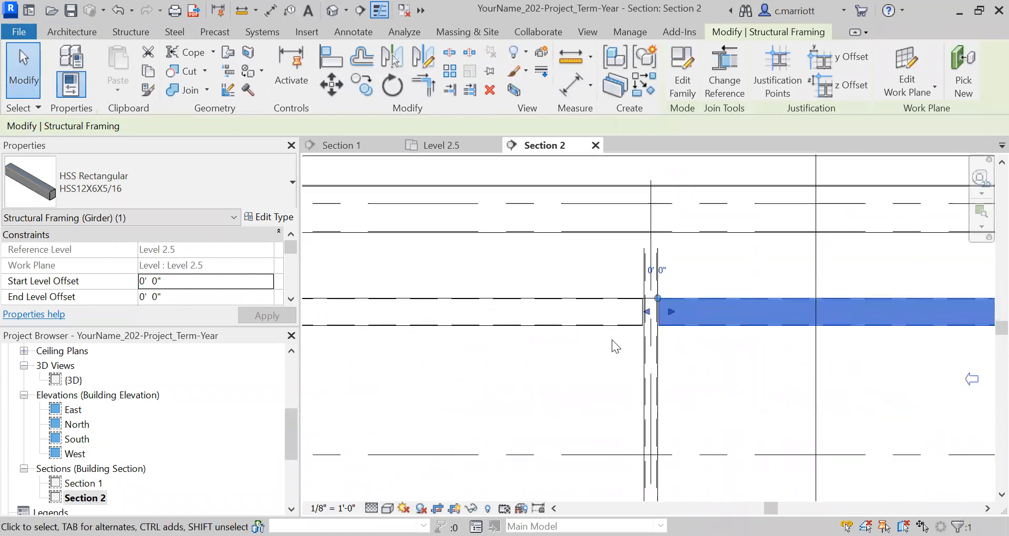
{"action": "left_click", "coordinate": [572, 327], "text": "ctrl"}
{"action": "scroll", "coordinate": [634, 333], "scroll_direction": "up", "scroll_amount": 3}
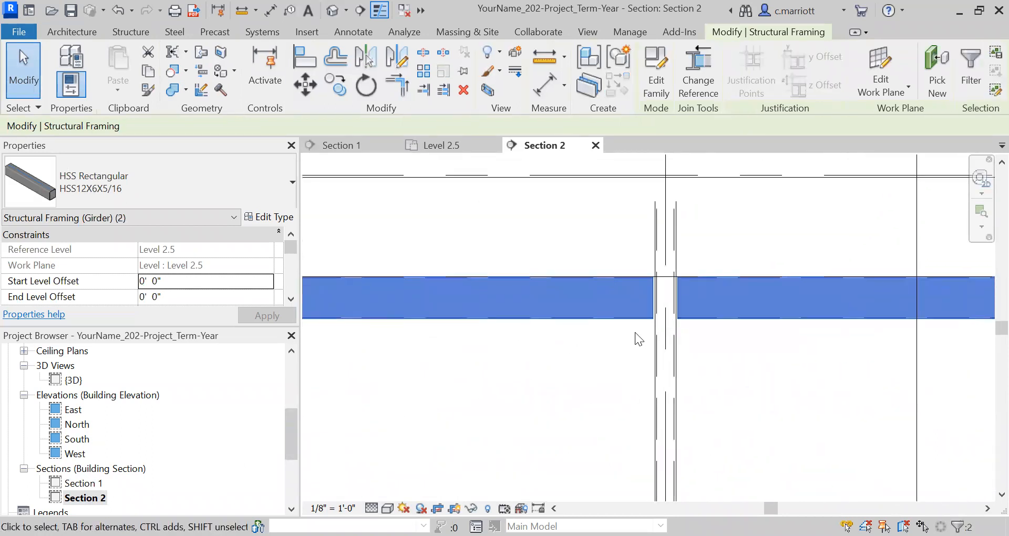
Step: Examine the gaps between the two beams and the grid B column, along with the beams' start and end join cutback settings
{"action": "scroll", "coordinate": [678, 310], "scroll_direction": "up", "scroll_amount": 5}
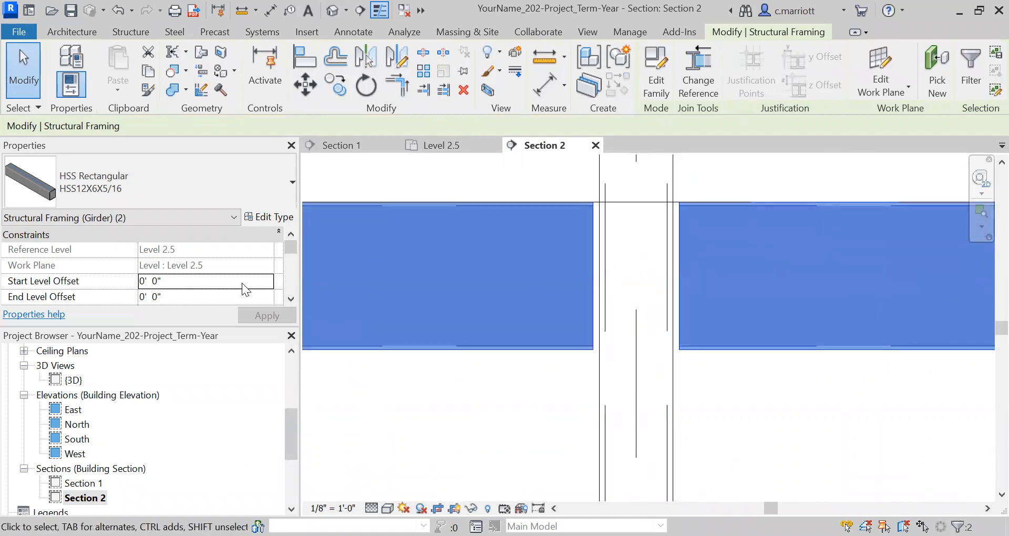
{"action": "left_click", "coordinate": [291, 298]}
{"action": "left_click", "coordinate": [290, 298]}
{"action": "left_click", "coordinate": [290, 299]}
{"action": "left_click", "coordinate": [290, 298]}
{"action": "left_click", "coordinate": [290, 299]}
{"action": "left_click", "coordinate": [290, 298]}
{"action": "left_click", "coordinate": [290, 299]}
{"action": "left_click", "coordinate": [290, 298]}
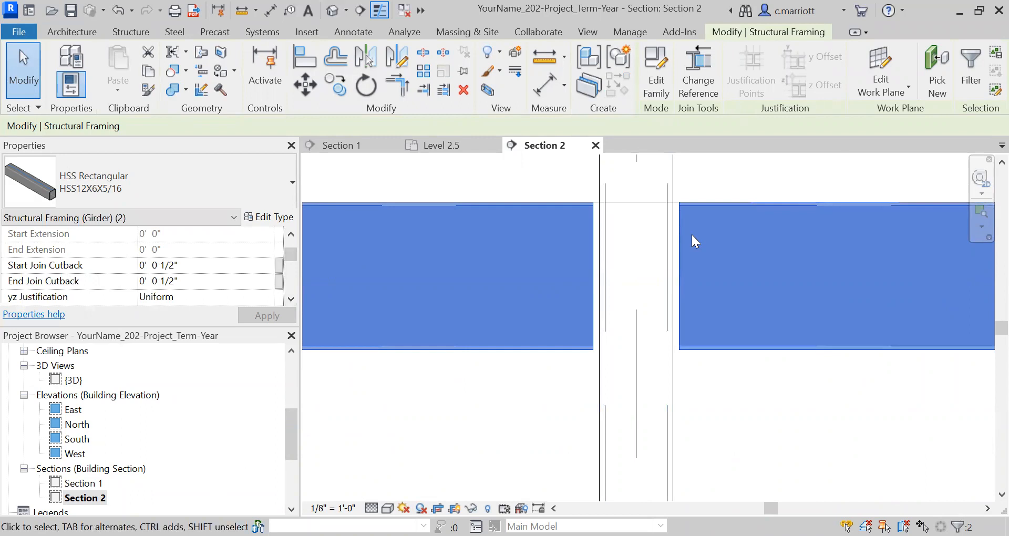
{"action": "scroll", "coordinate": [644, 322], "scroll_direction": "down", "scroll_amount": 3}
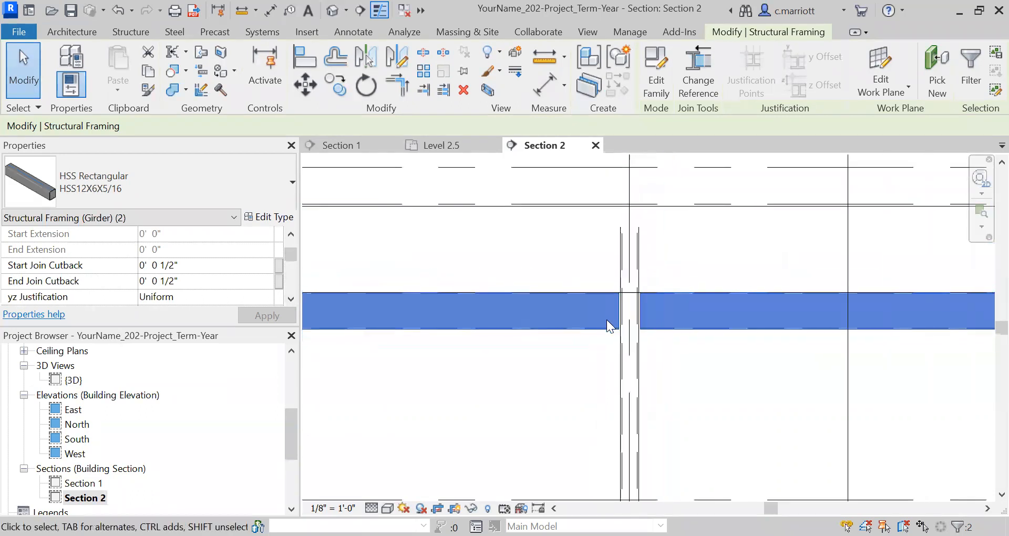
{"action": "scroll", "coordinate": [607, 319], "scroll_direction": "down", "scroll_amount": 4}
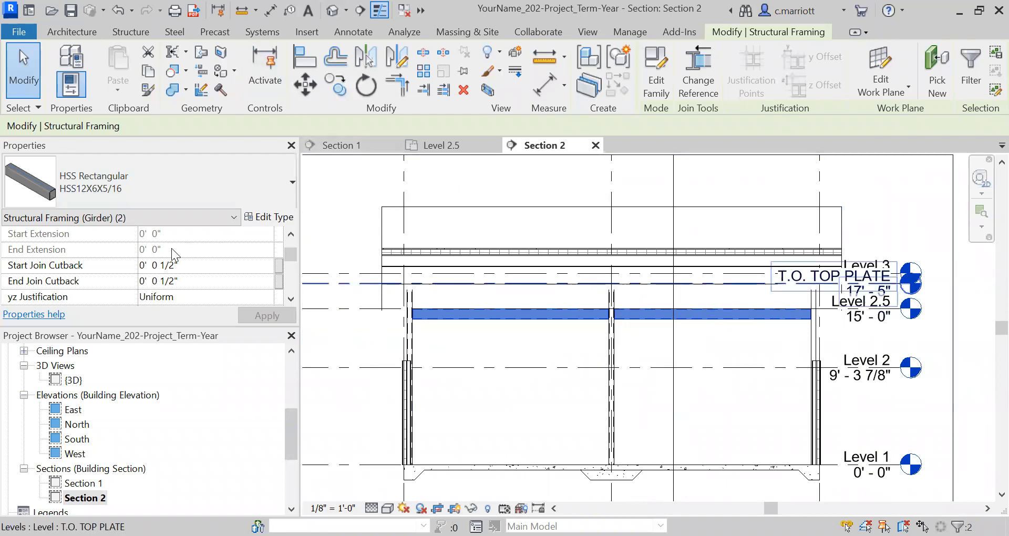
Step: Set the start and end level offsets of both selected HSS12X6X5/16 beams to 7' 3" and apply the change
{"action": "left_click_drag", "start_coordinate": [291, 256], "coordinate": [288, 235]}
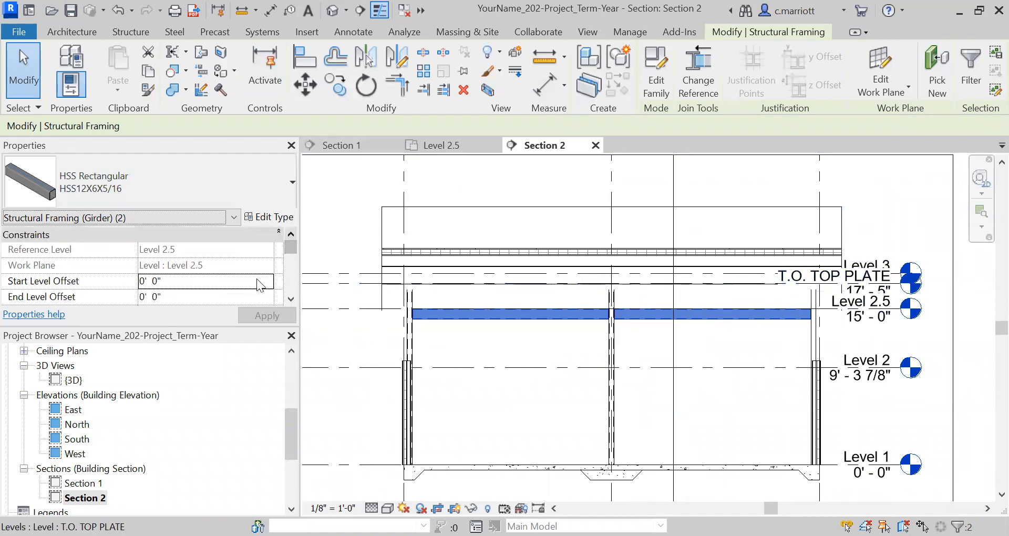
{"action": "left_click", "coordinate": [169, 279]}
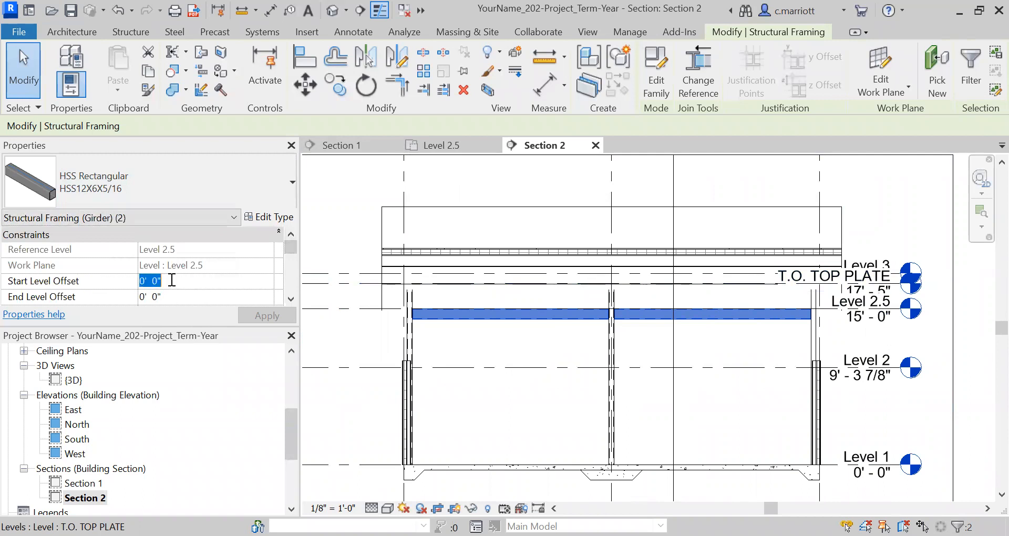
{"action": "type", "text": "7'3"}
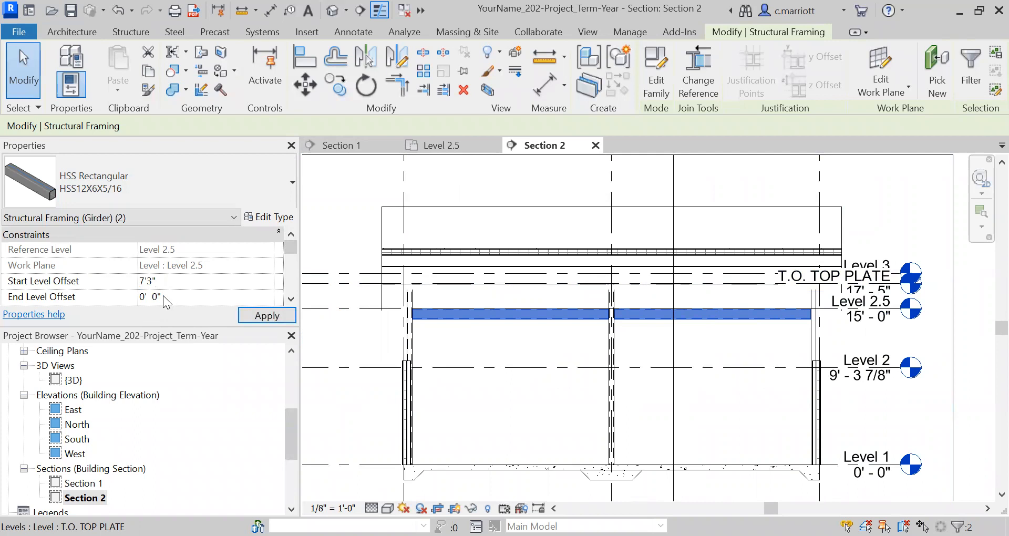
{"action": "left_click", "coordinate": [163, 295]}
{"action": "left_click_drag", "start_coordinate": [163, 282], "coordinate": [141, 279]}
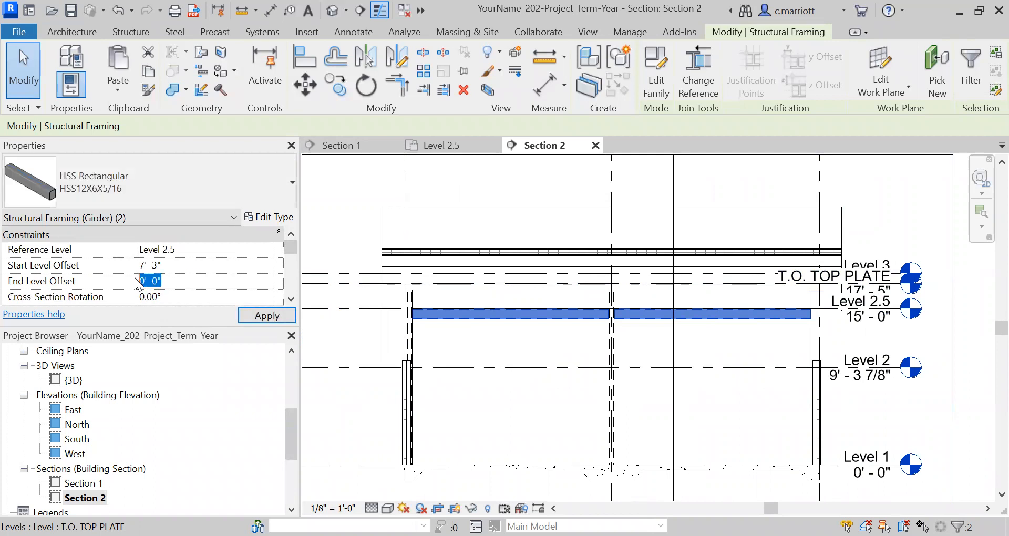
{"action": "type", "text": "7'"}
{"action": "left_click", "coordinate": [258, 321]}
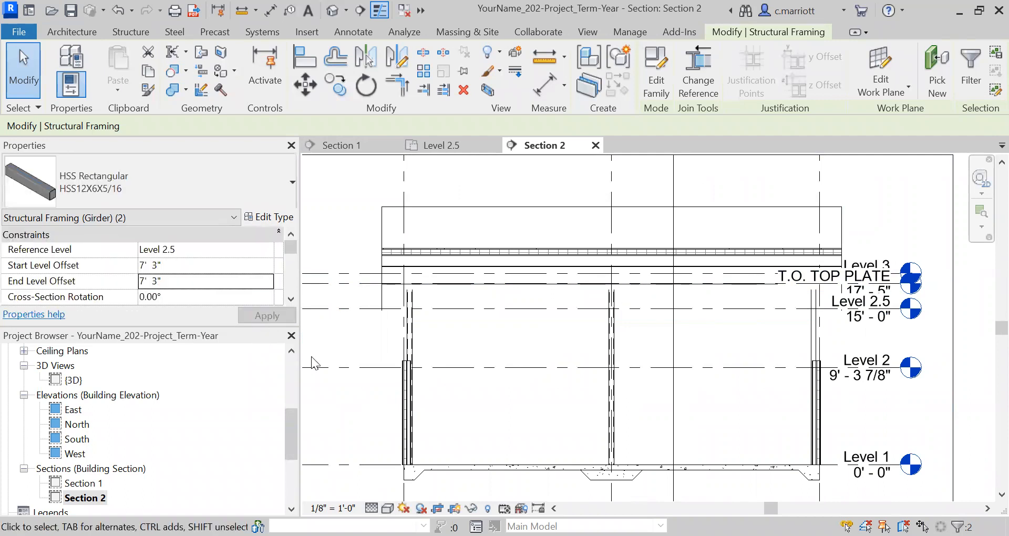
{"action": "left_click", "coordinate": [352, 334]}
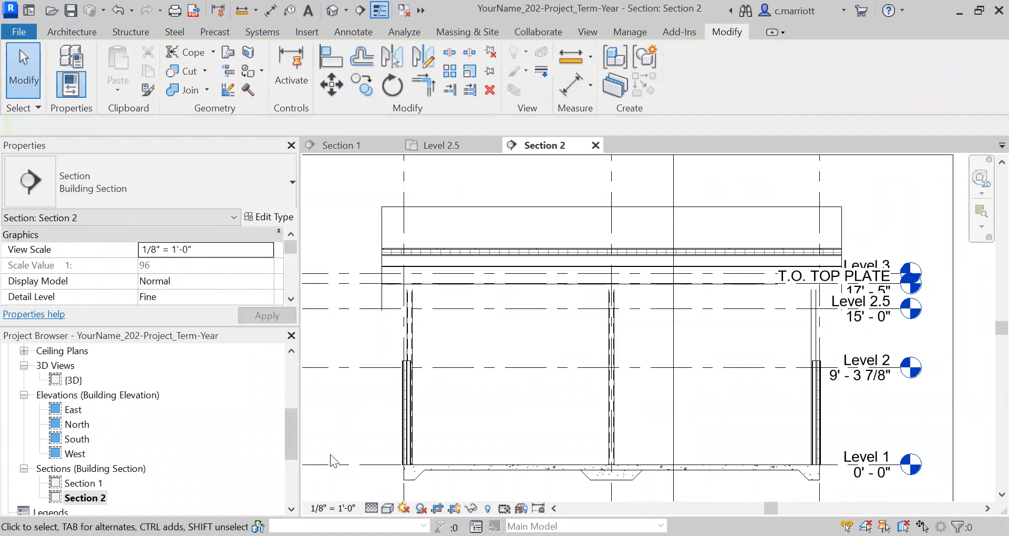
Step: Open Section 1 and examine how the raised beam fits at the top of the grid 8 column beneath the upper roof
{"action": "scroll", "coordinate": [294, 368], "scroll_direction": "up", "scroll_amount": 4}
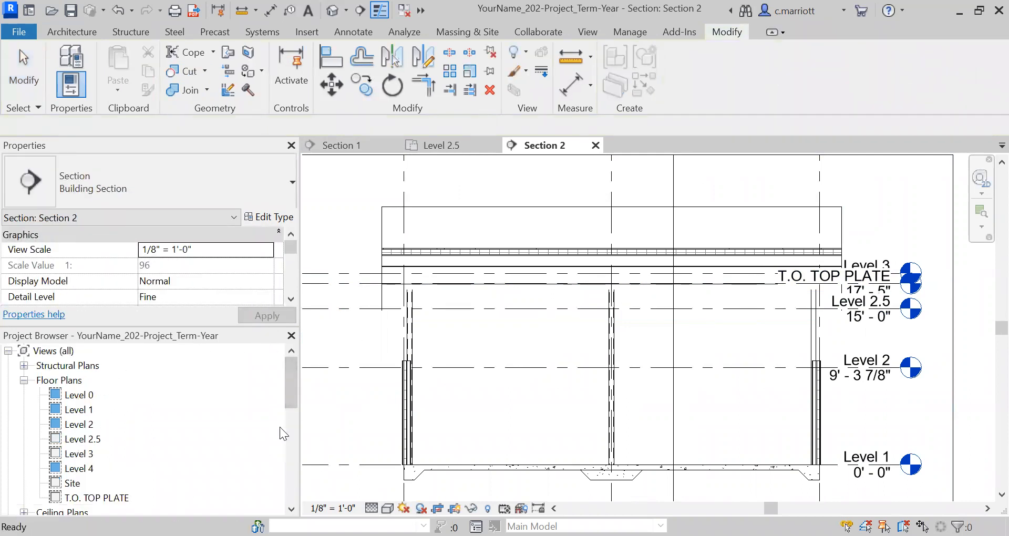
{"action": "scroll", "coordinate": [157, 431], "scroll_direction": "down", "scroll_amount": 4}
{"action": "double_click", "coordinate": [78, 483]}
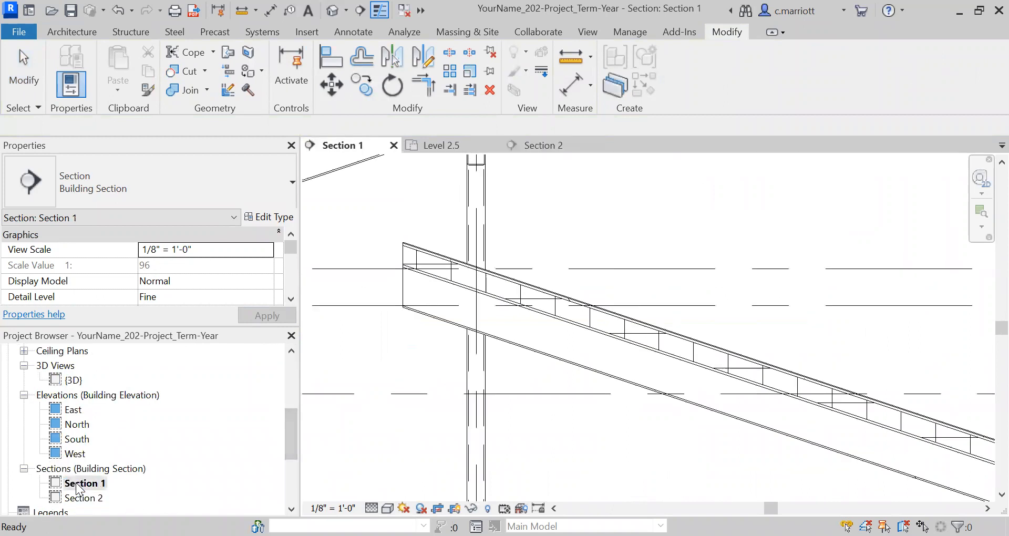
{"action": "scroll", "coordinate": [469, 313], "scroll_direction": "down", "scroll_amount": 2}
{"action": "scroll", "coordinate": [469, 312], "scroll_direction": "up", "scroll_amount": 5}
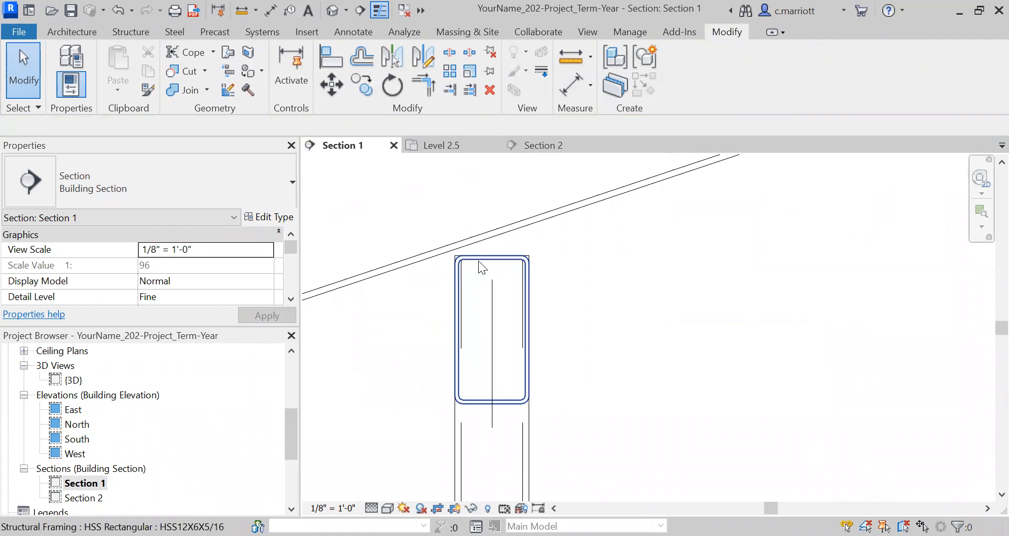
{"action": "scroll", "coordinate": [510, 296], "scroll_direction": "down", "scroll_amount": 4}
{"action": "scroll", "coordinate": [506, 410], "scroll_direction": "up", "scroll_amount": 3}
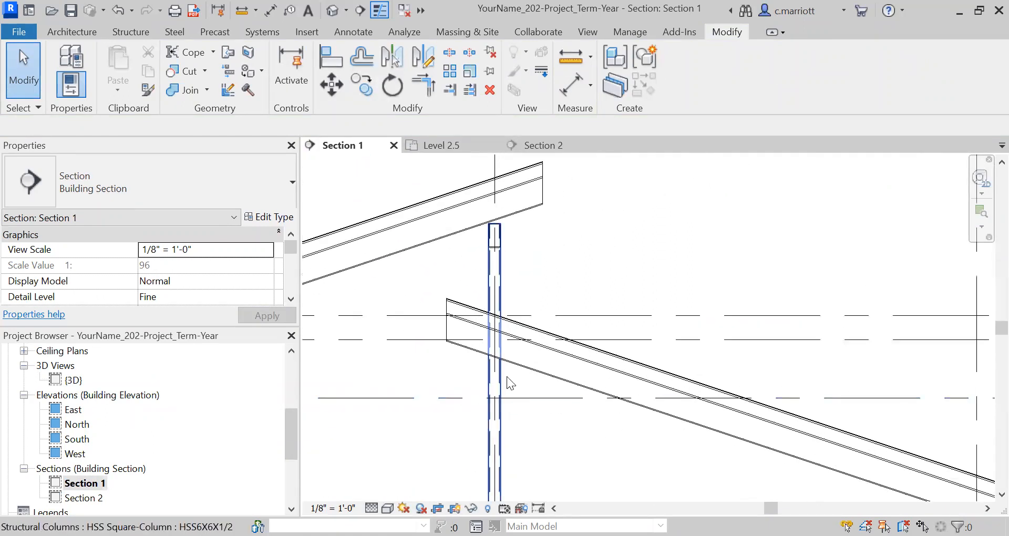
{"action": "scroll", "coordinate": [525, 403], "scroll_direction": "down", "scroll_amount": 5}
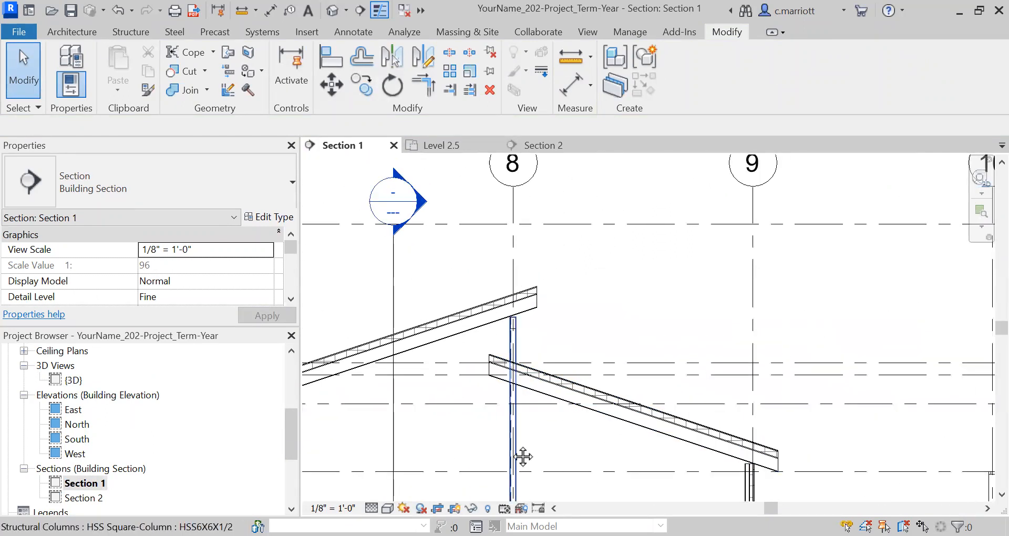
{"action": "middle_click_drag", "start_coordinate": [521, 457], "coordinate": [528, 386]}
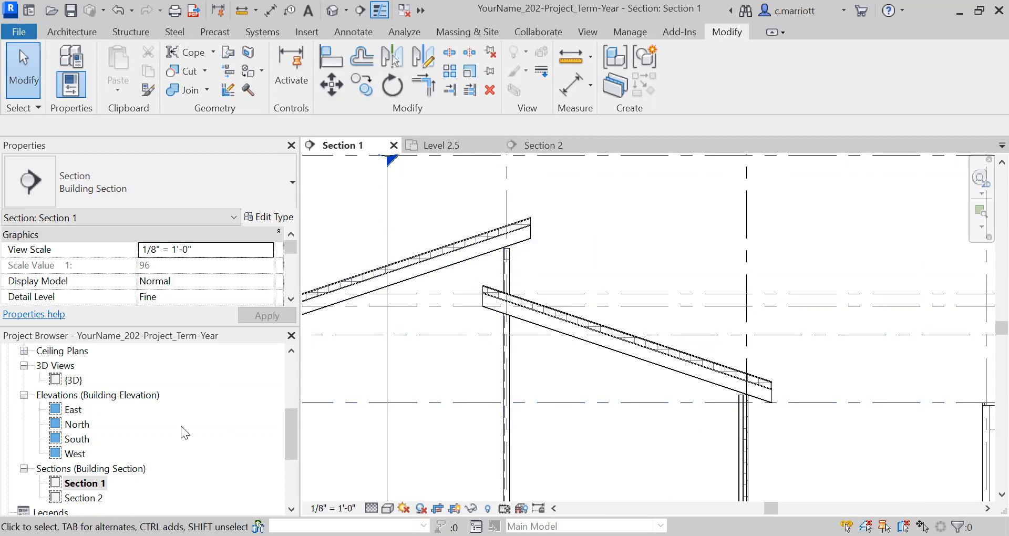
Step: Open the Level 2 floor plan, start the Beam command and set the view's detail level to Fine
{"action": "left_click", "coordinate": [287, 371]}
{"action": "double_click", "coordinate": [79, 424]}
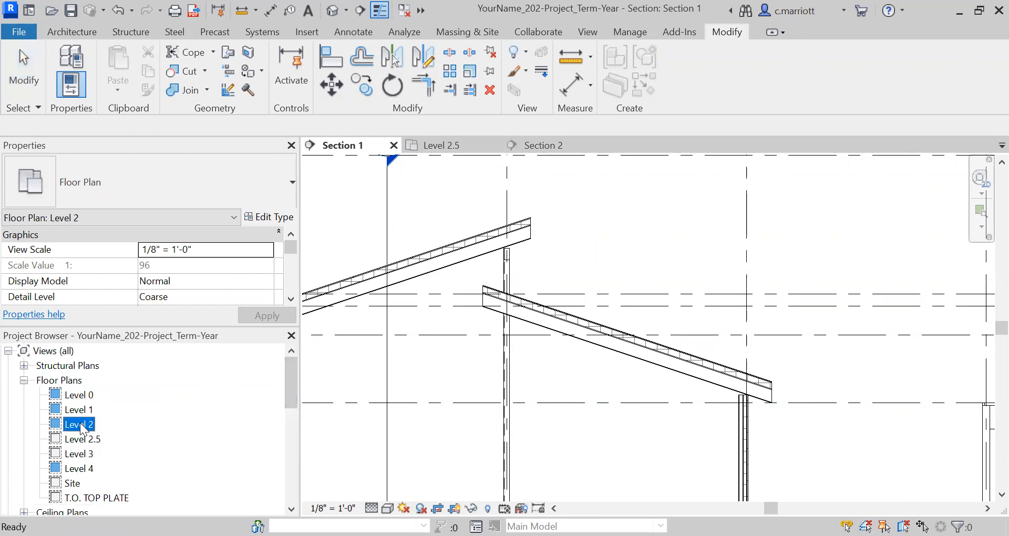
{"action": "scroll", "coordinate": [736, 364], "scroll_direction": "up", "scroll_amount": 5}
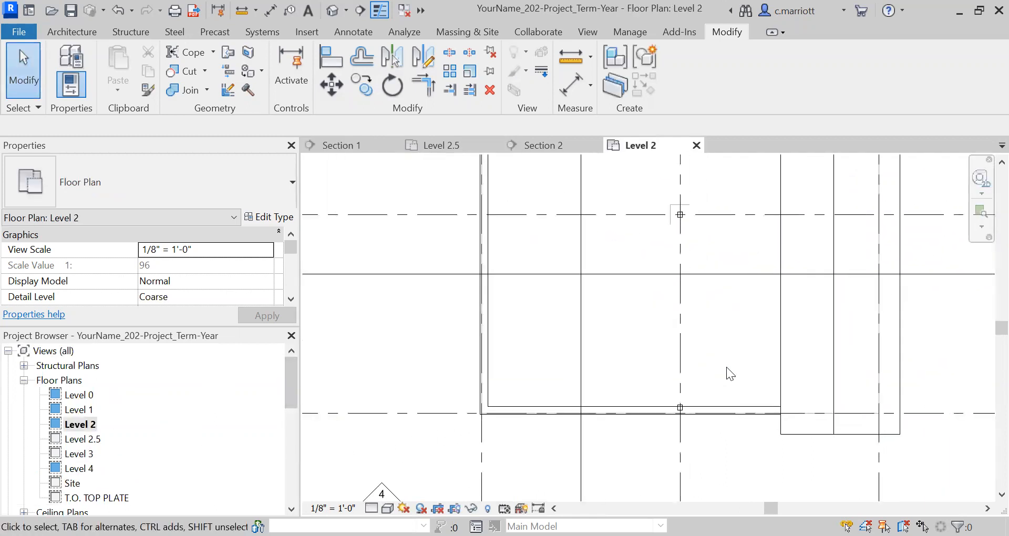
{"action": "middle_click_drag", "start_coordinate": [545, 322], "coordinate": [536, 357]}
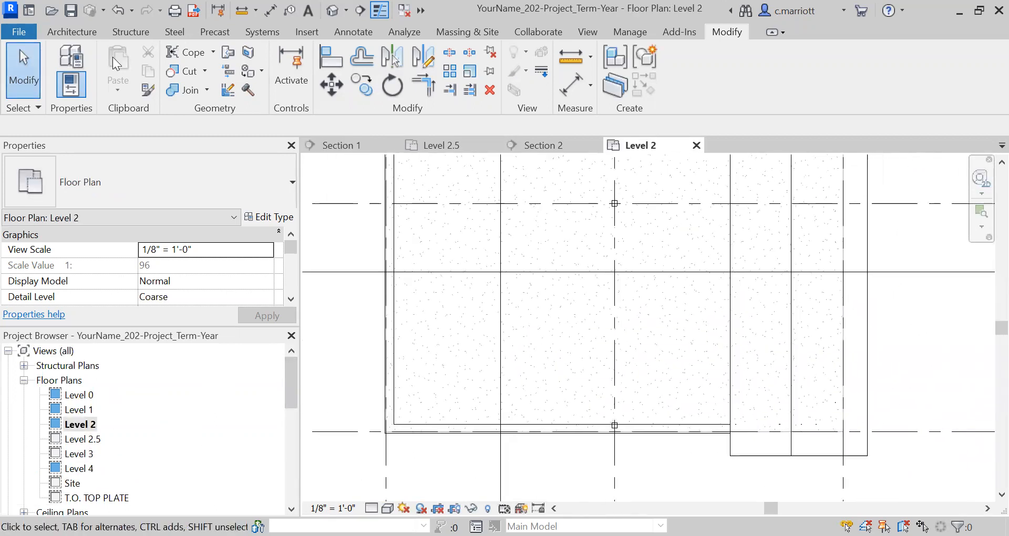
{"action": "left_click", "coordinate": [144, 36]}
{"action": "left_click", "coordinate": [62, 64]}
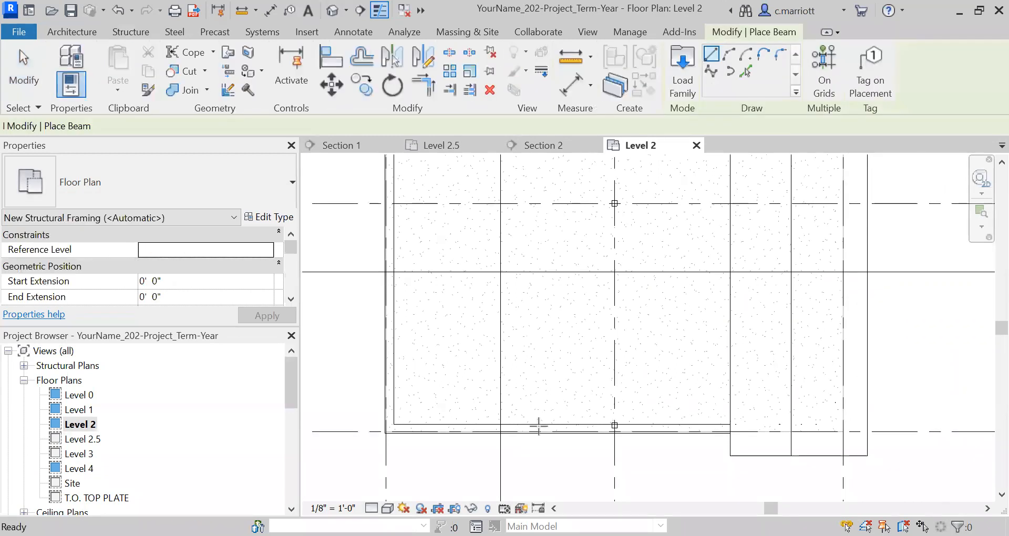
{"action": "scroll", "coordinate": [614, 471], "scroll_direction": "up", "scroll_amount": 5}
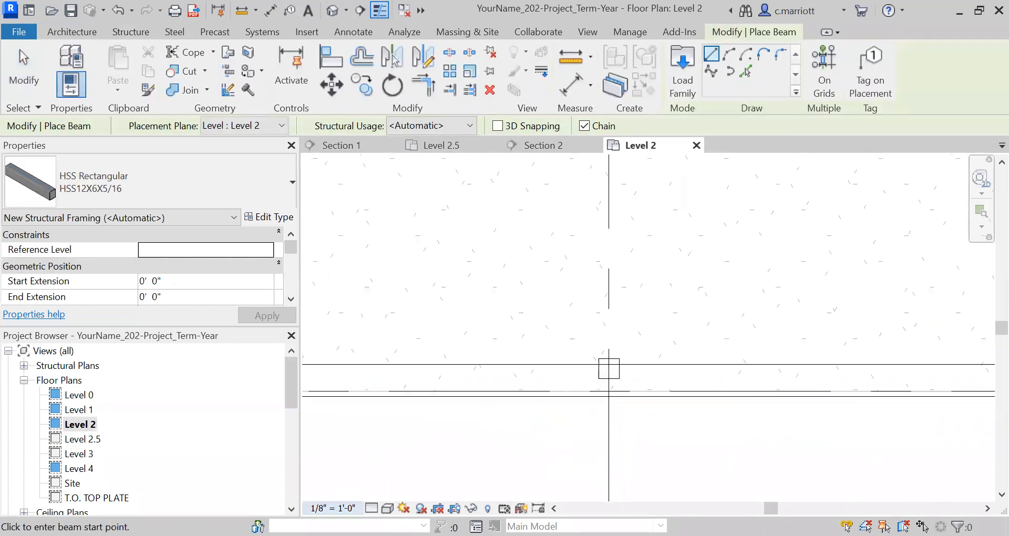
{"action": "left_click", "coordinate": [372, 509]}
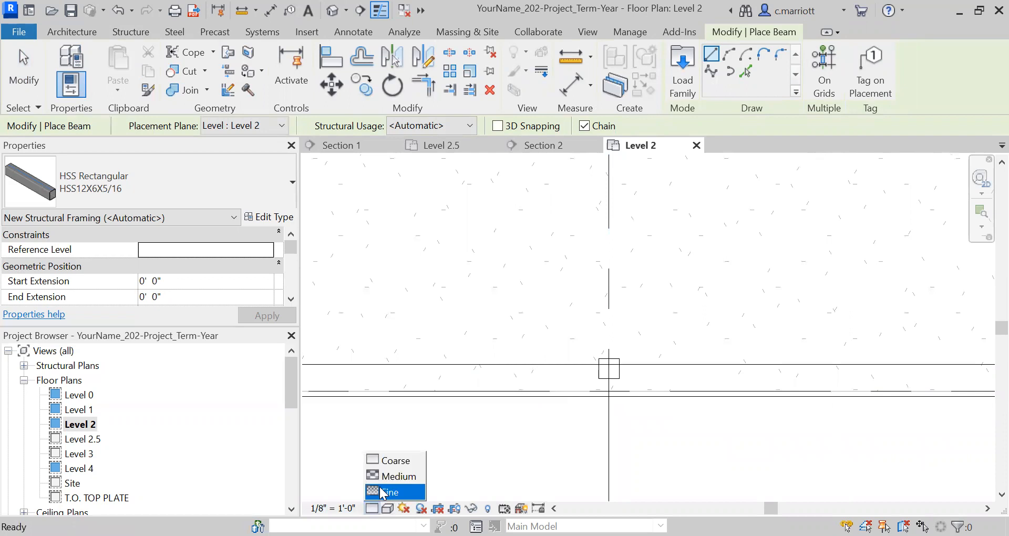
{"action": "left_click", "coordinate": [382, 492]}
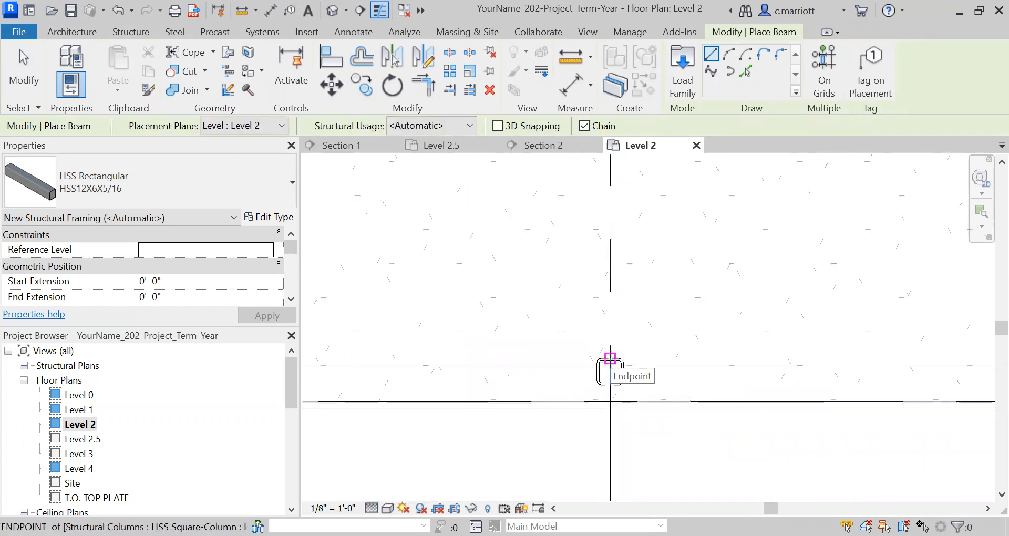
Step: Place an HSS12X6X5/16 beam on Level 2 along grid 8 between the facing sides of the grid C and grid B columns
{"action": "left_click", "coordinate": [609, 355]}
{"action": "scroll", "coordinate": [613, 284], "scroll_direction": "down", "scroll_amount": 1}
{"action": "middle_click_drag", "start_coordinate": [628, 278], "coordinate": [622, 473]}
{"action": "middle_click_drag", "start_coordinate": [594, 253], "coordinate": [592, 460]}
{"action": "middle_click_drag", "start_coordinate": [601, 237], "coordinate": [598, 436]}
{"action": "scroll", "coordinate": [599, 347], "scroll_direction": "up", "scroll_amount": 4}
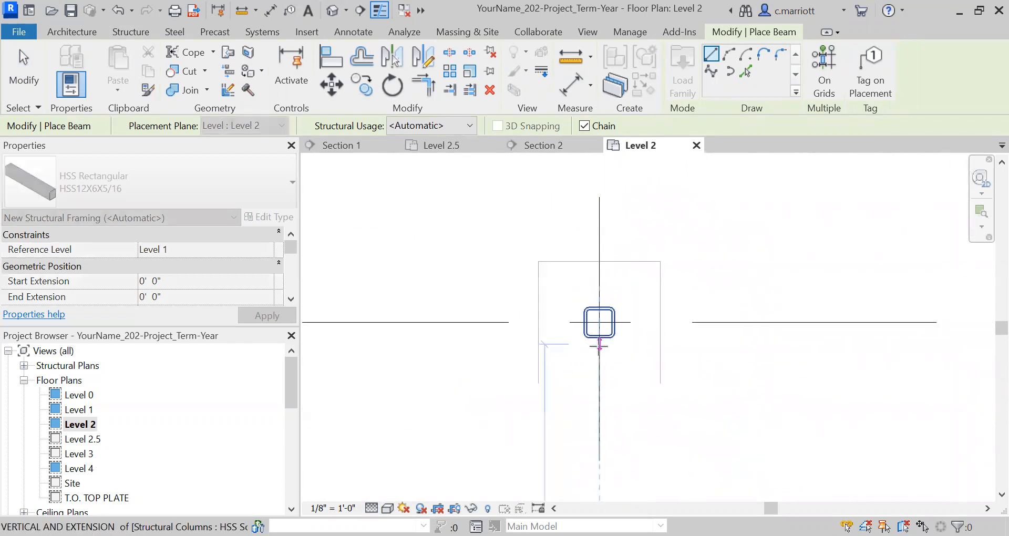
{"action": "scroll", "coordinate": [600, 341], "scroll_direction": "up", "scroll_amount": 1}
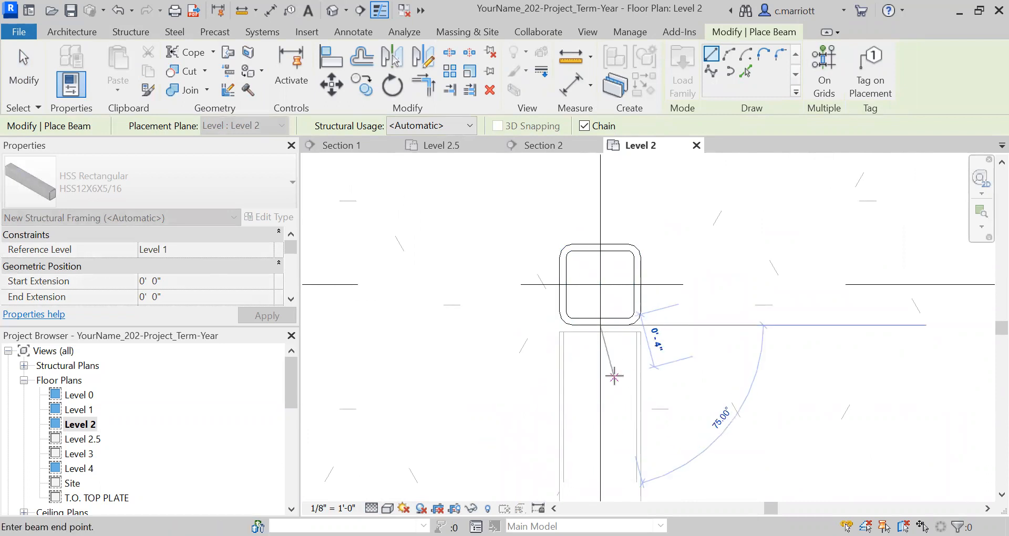
{"action": "key", "text": "Escape"}
Step: Place a second HSS12X6X5/16 beam on Level 2 along grid 8 between the facing sides of the grid B and grid A columns
{"action": "scroll", "coordinate": [620, 307], "scroll_direction": "down", "scroll_amount": 4}
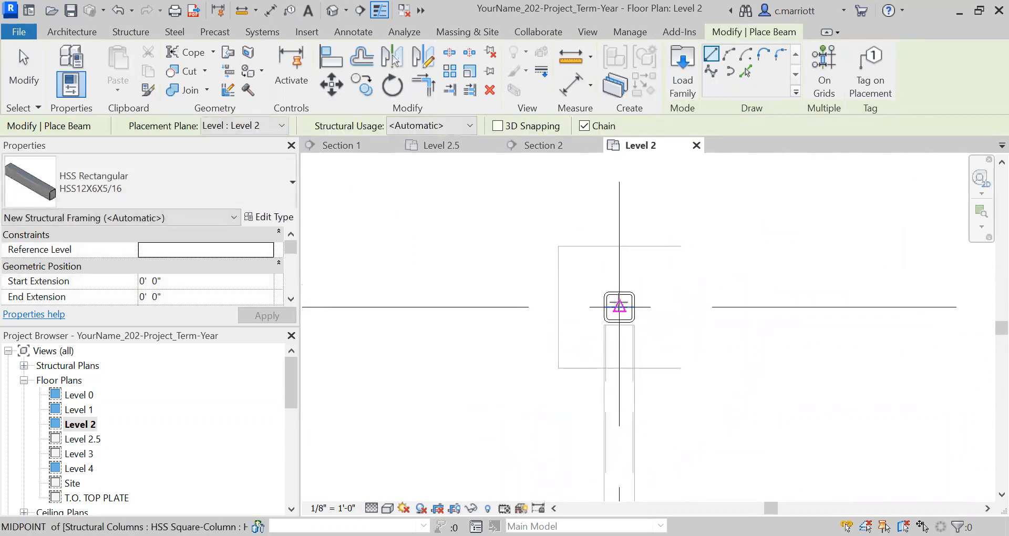
{"action": "scroll", "coordinate": [628, 309], "scroll_direction": "down", "scroll_amount": 4}
{"action": "middle_click_drag", "start_coordinate": [643, 323], "coordinate": [586, 422]}
{"action": "scroll", "coordinate": [541, 381], "scroll_direction": "up", "scroll_amount": 1}
{"action": "scroll", "coordinate": [545, 384], "scroll_direction": "down", "scroll_amount": 1}
{"action": "scroll", "coordinate": [545, 383], "scroll_direction": "down", "scroll_amount": 3}
{"action": "scroll", "coordinate": [518, 333], "scroll_direction": "up", "scroll_amount": 2}
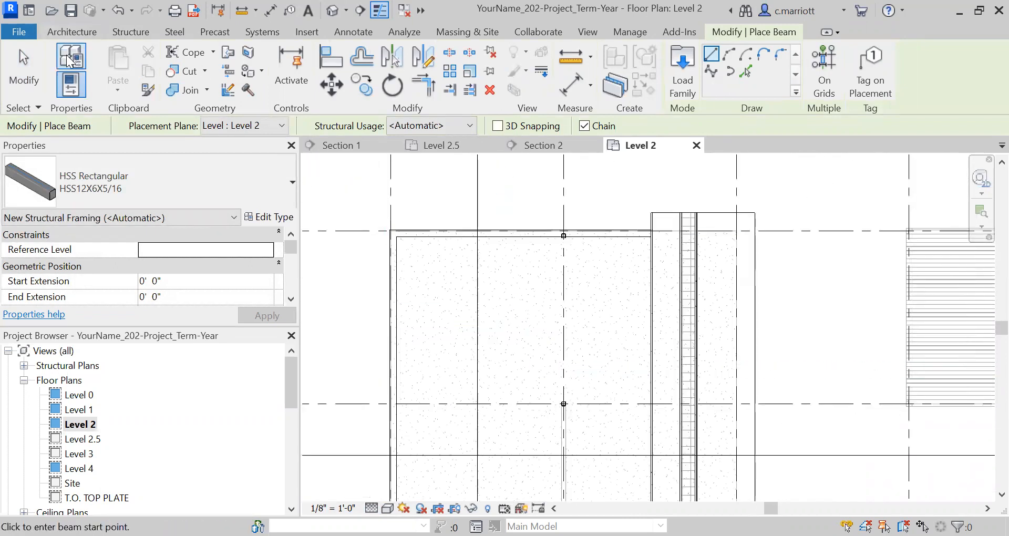
{"action": "left_click", "coordinate": [132, 32]}
{"action": "scroll", "coordinate": [603, 405], "scroll_direction": "up", "scroll_amount": 5}
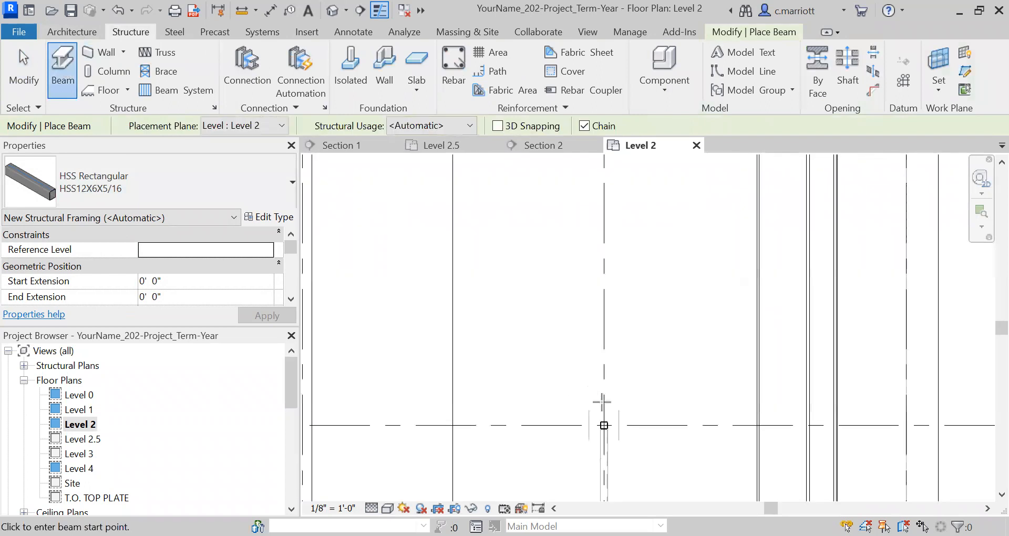
{"action": "scroll", "coordinate": [604, 437], "scroll_direction": "up", "scroll_amount": 2}
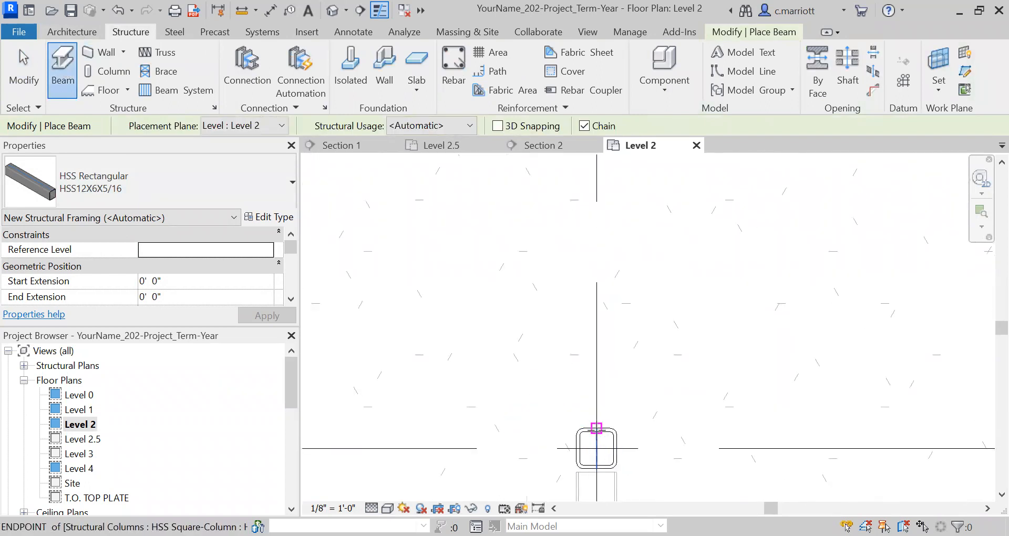
{"action": "left_click", "coordinate": [596, 429]}
{"action": "scroll", "coordinate": [579, 326], "scroll_direction": "down", "scroll_amount": 4}
{"action": "middle_click_drag", "start_coordinate": [630, 173], "coordinate": [590, 486]}
{"action": "middle_click_drag", "start_coordinate": [571, 274], "coordinate": [500, 297]}
{"action": "scroll", "coordinate": [500, 308], "scroll_direction": "up", "scroll_amount": 5}
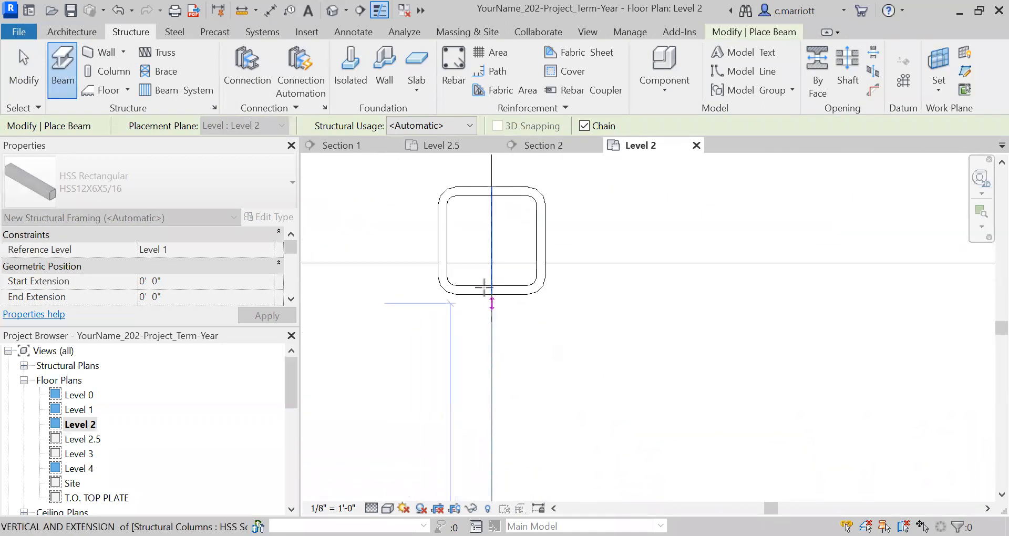
{"action": "scroll", "coordinate": [475, 305], "scroll_direction": "up", "scroll_amount": 4}
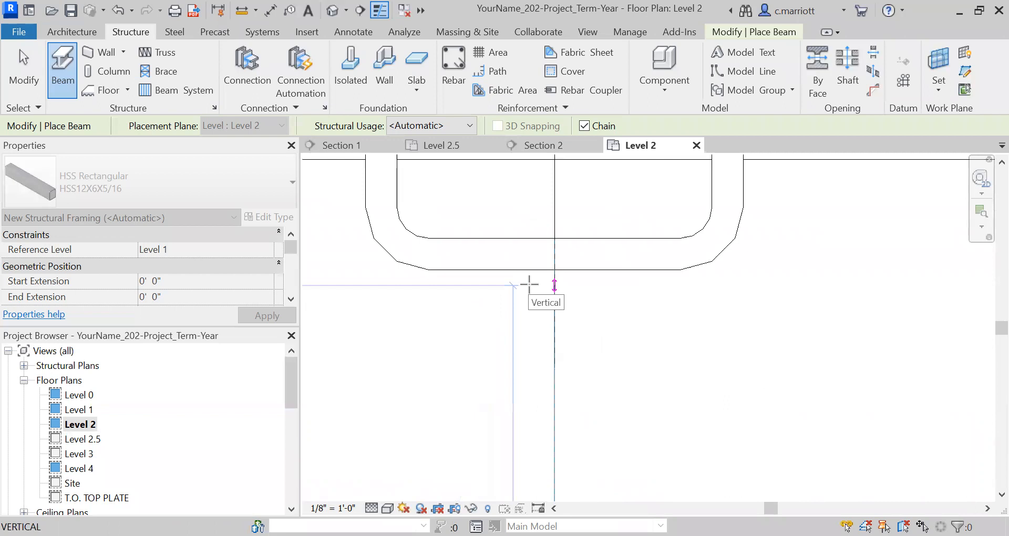
{"action": "left_click", "coordinate": [561, 268]}
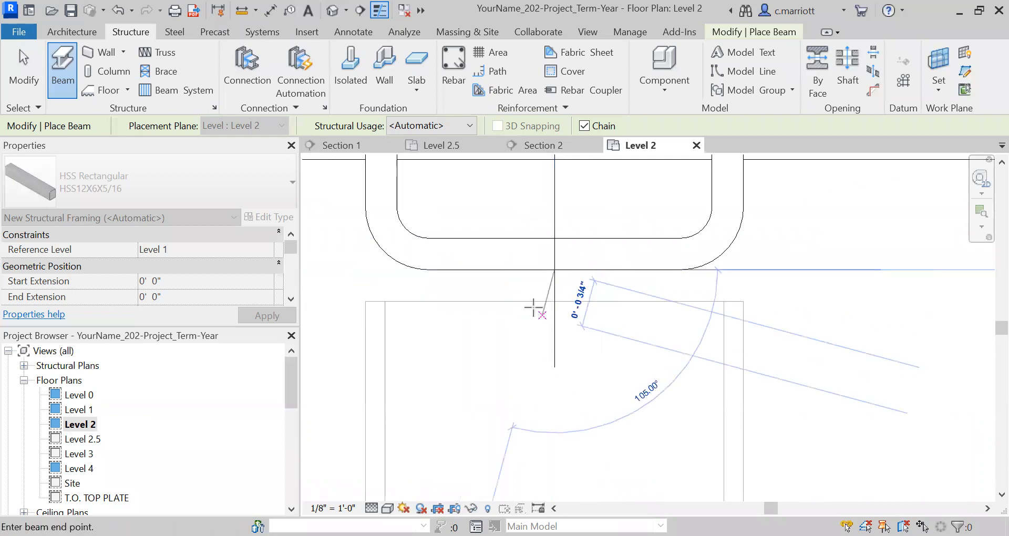
{"action": "key", "text": "Escape"}
{"action": "key", "text": "Escape"}
{"action": "scroll", "coordinate": [647, 294], "scroll_direction": "down", "scroll_amount": 8}
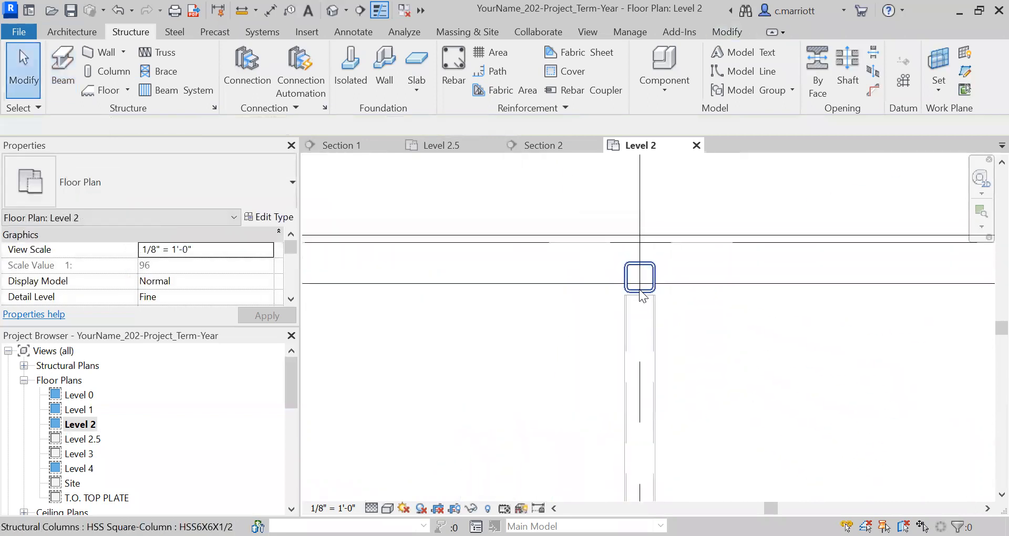
{"action": "scroll", "coordinate": [524, 397], "scroll_direction": "down", "scroll_amount": 1}
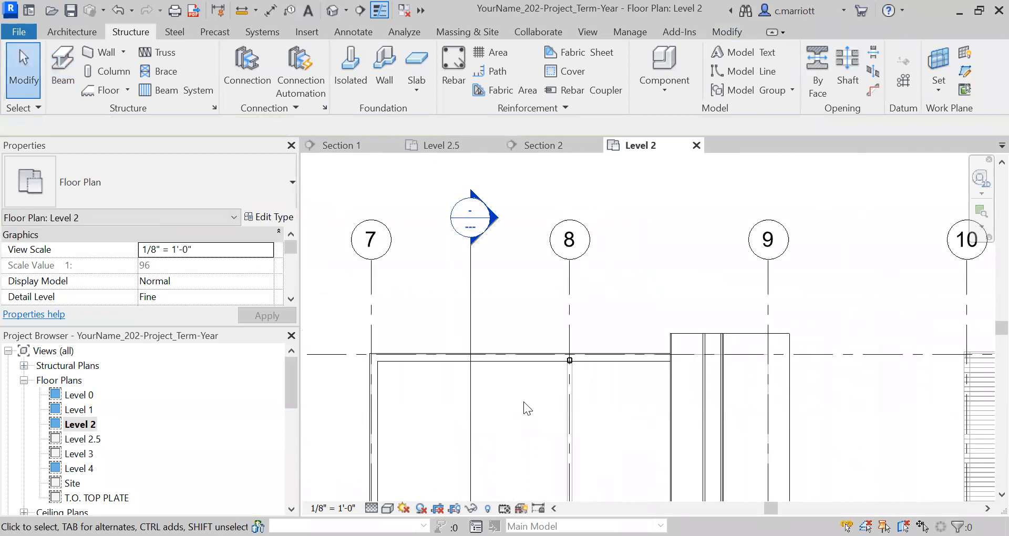